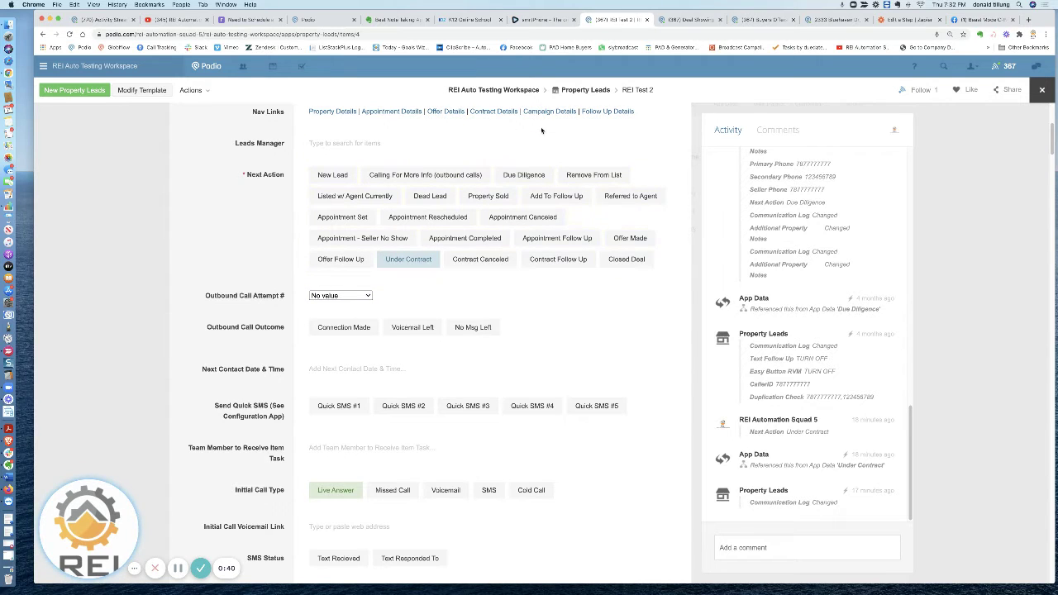
Step: Open the newest deal in Deal Showings to inspect its property address and status options, and close it
left_click(676, 20)
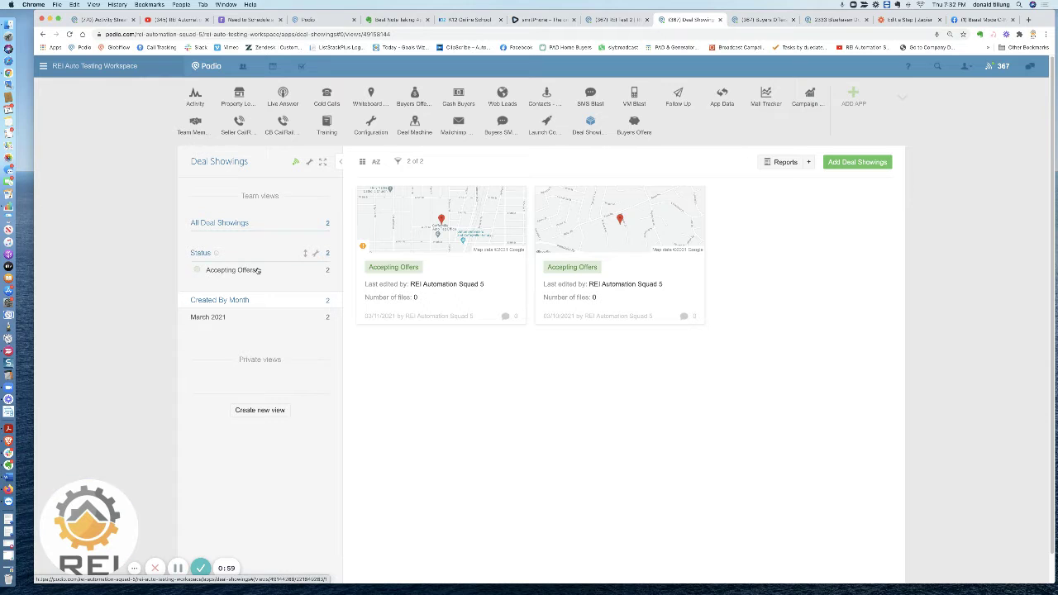
left_click(498, 262)
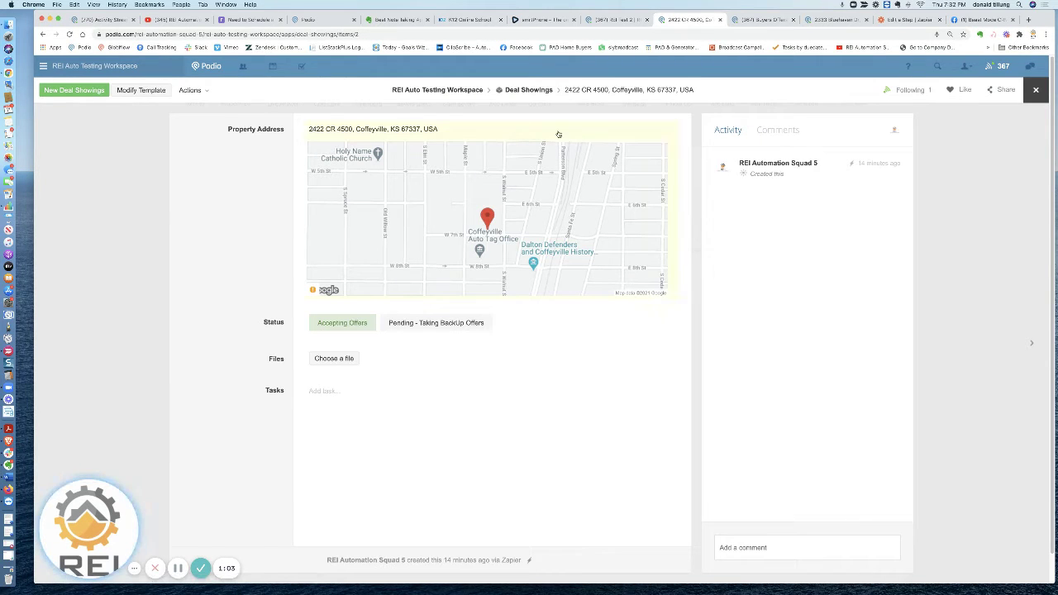
left_click(446, 329)
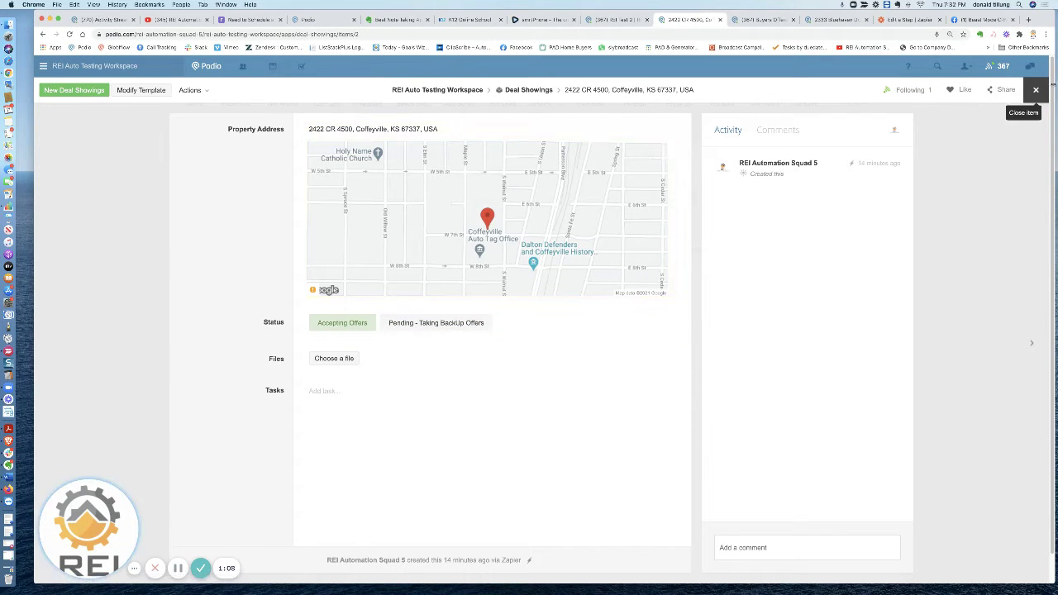
left_click(1038, 90)
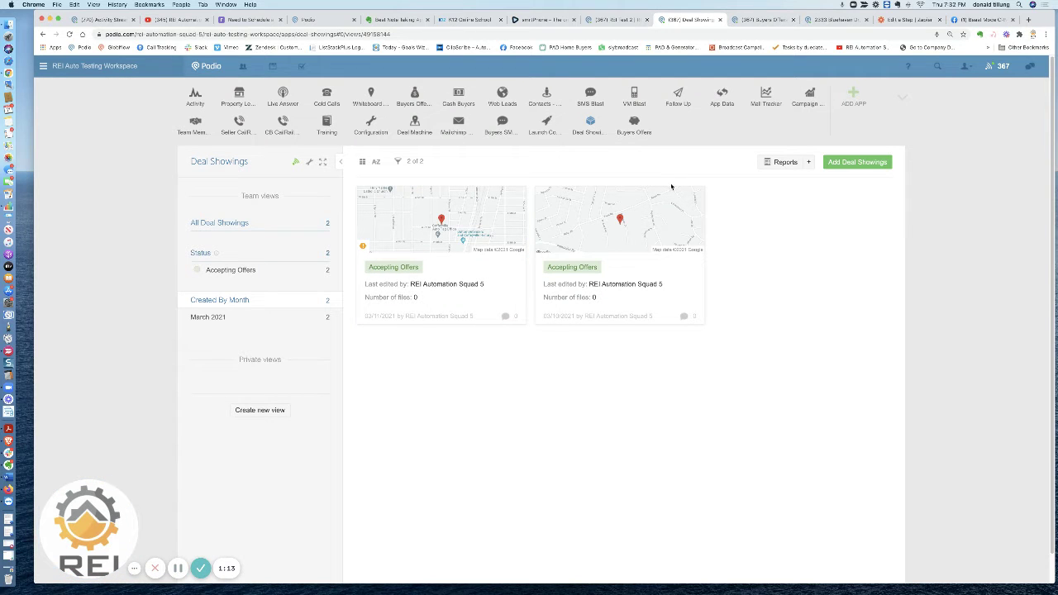
Step: Switch to the zap in Zapier and review the Item Updated in Podio trigger's setup and test data
left_click(899, 24)
scroll(529, 487, "up", 5)
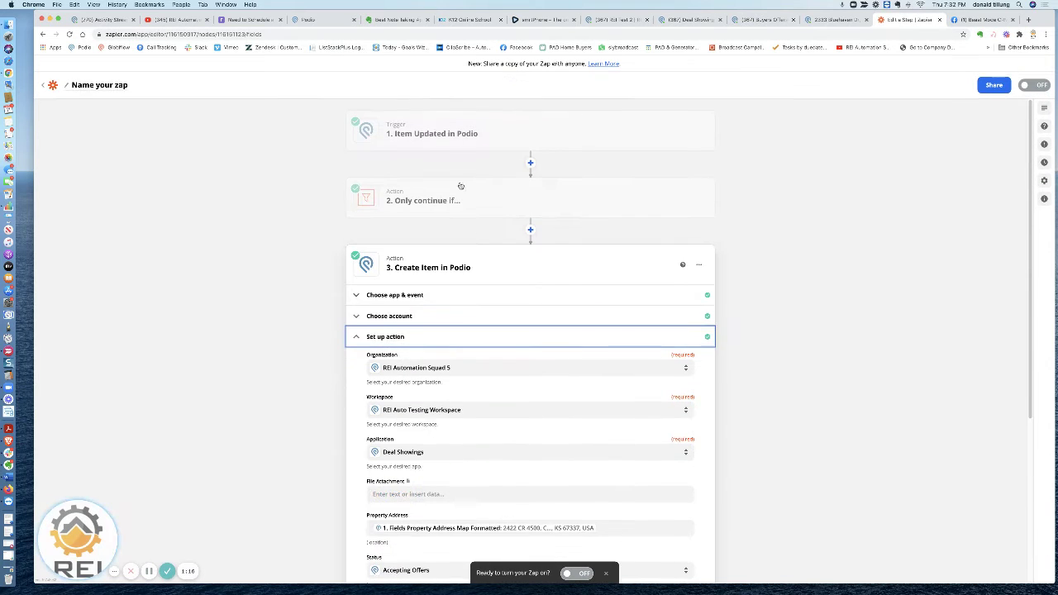
left_click(488, 134)
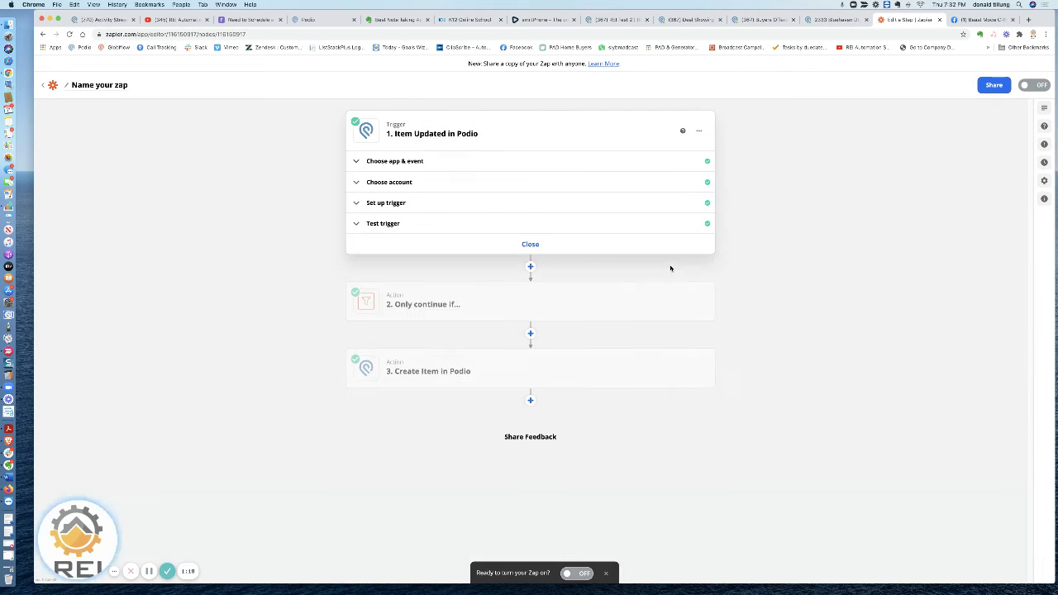
left_click(421, 208)
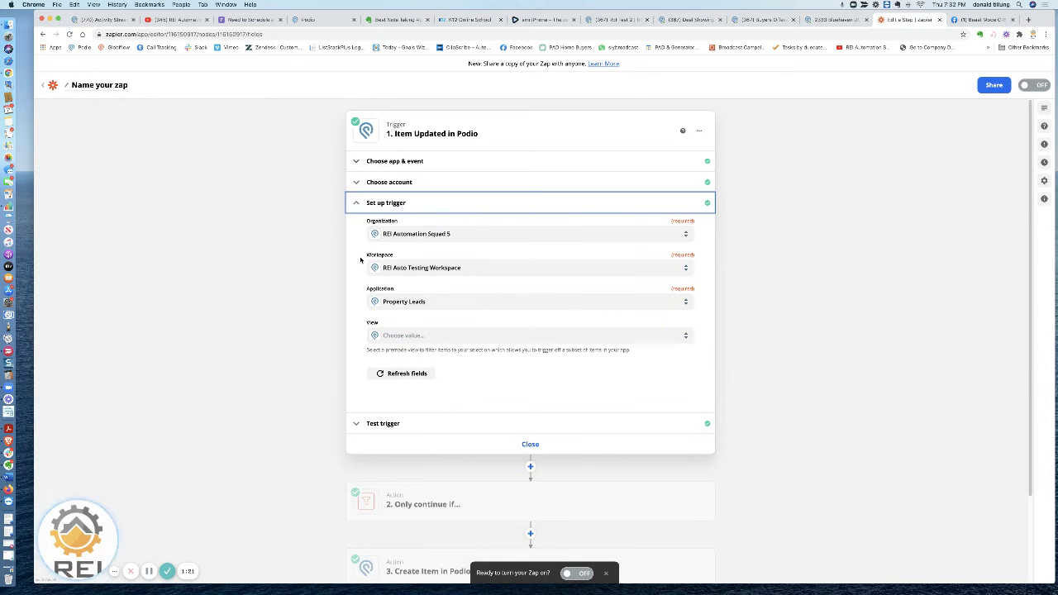
left_click(440, 425)
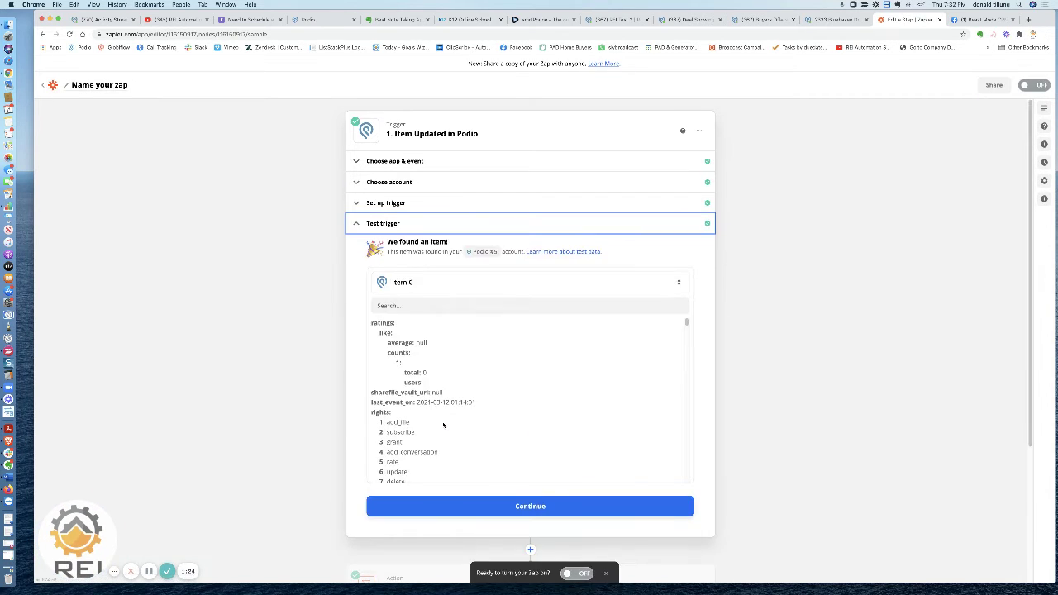
scroll(443, 424, "down", 3)
scroll(331, 405, "down", 5)
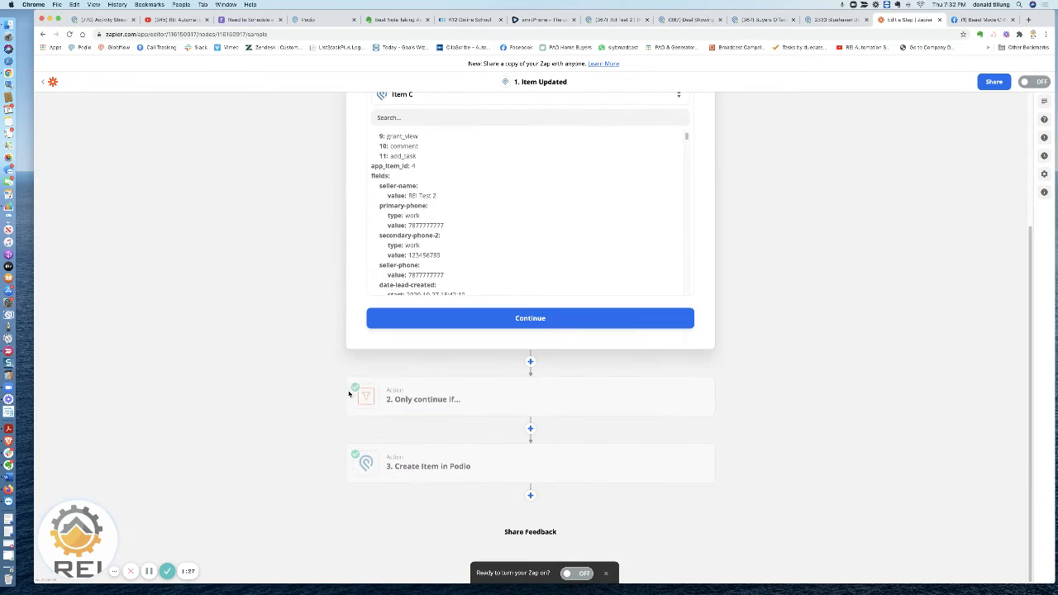
Step: Review the filter condition set up in the zap's Only continue if step
mouse_move(456, 399)
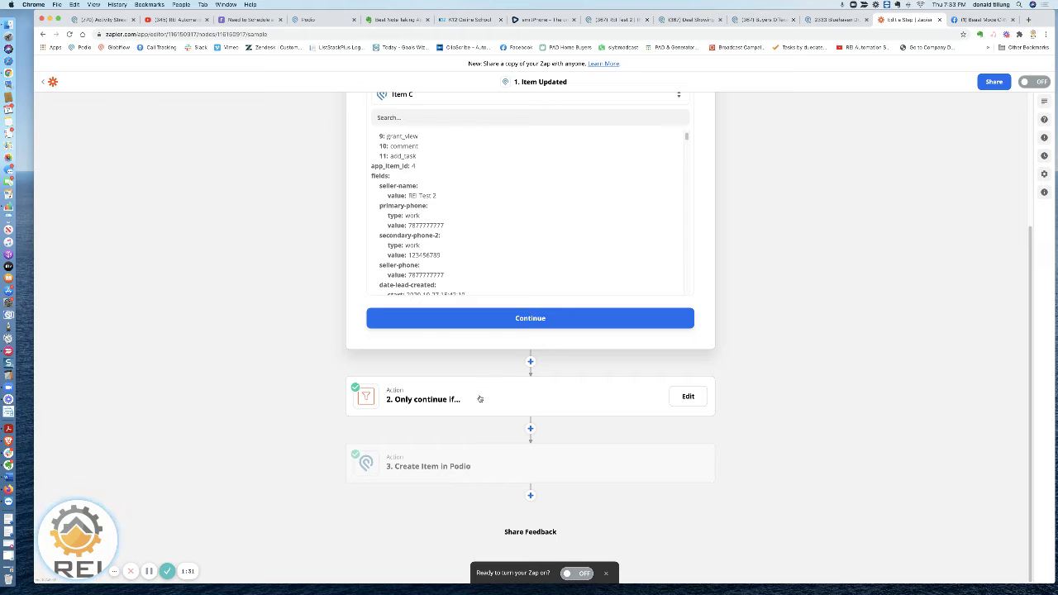
left_click(439, 399)
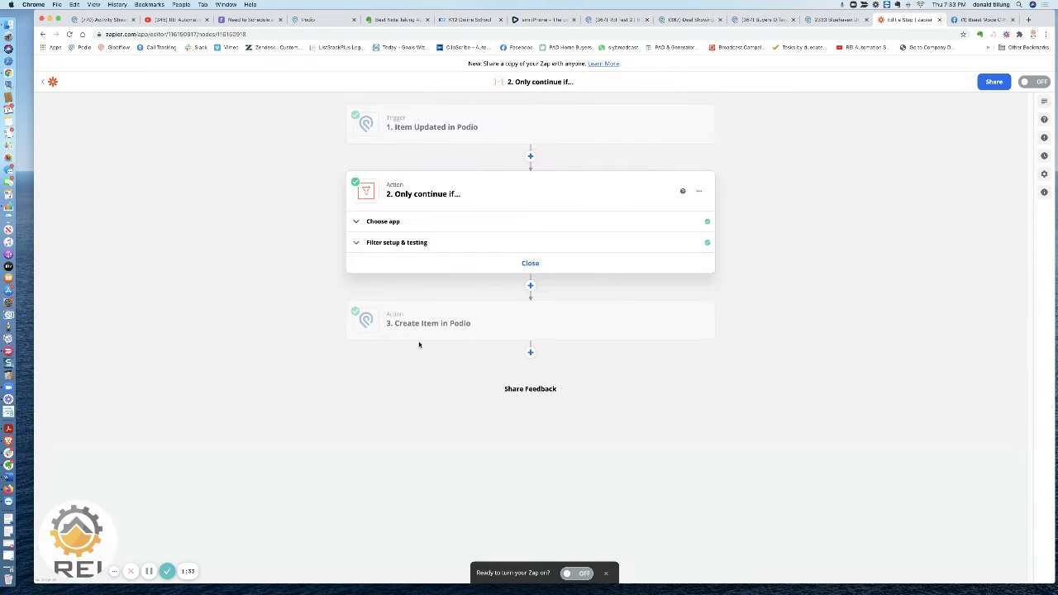
left_click(413, 243)
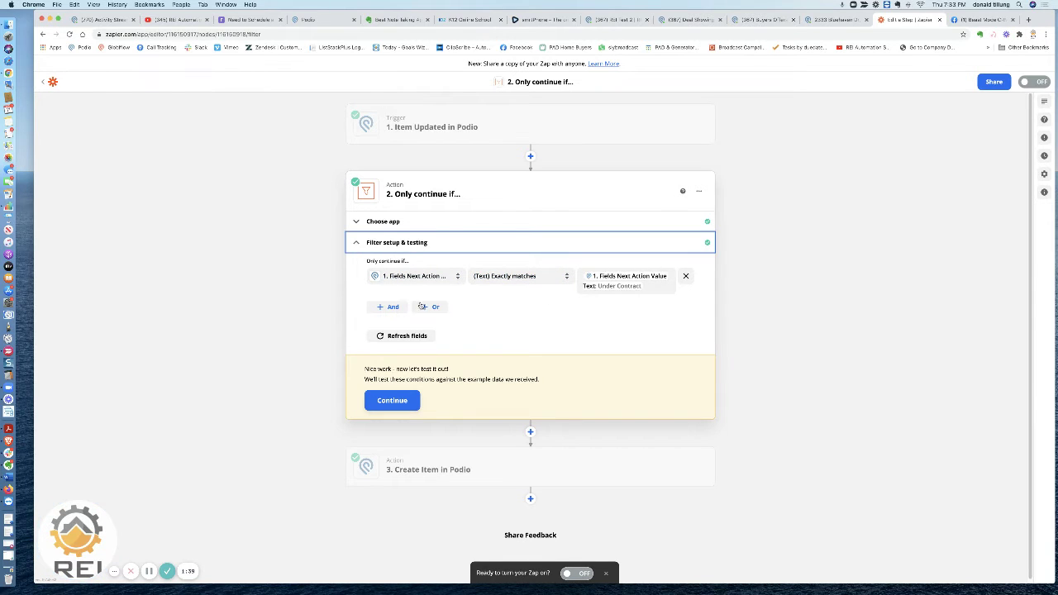
Step: Review the action setup and field mappings of the zap's Create Item in Podio step
left_click(511, 457)
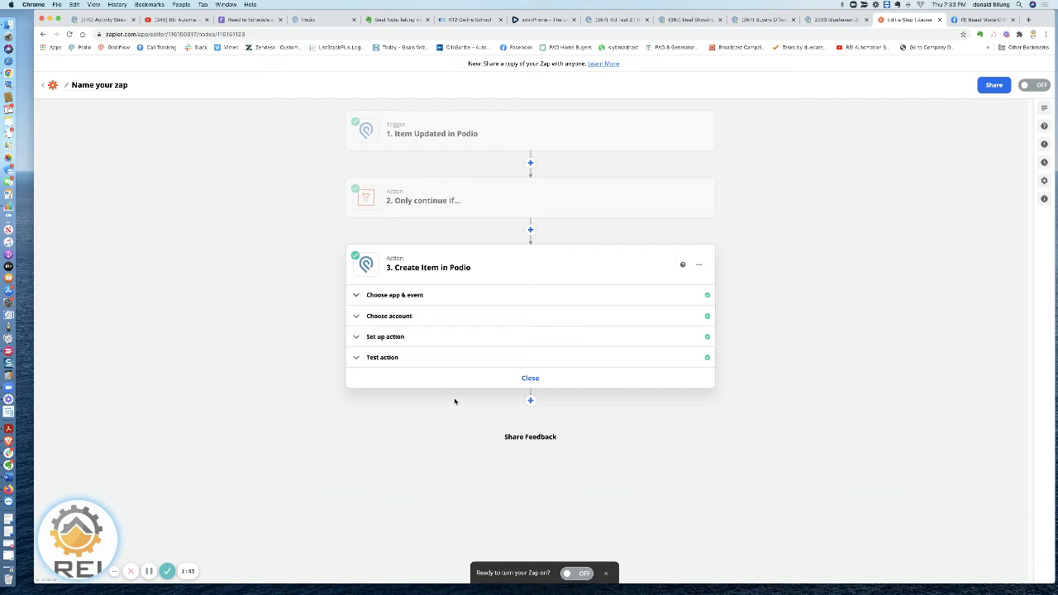
left_click(393, 340)
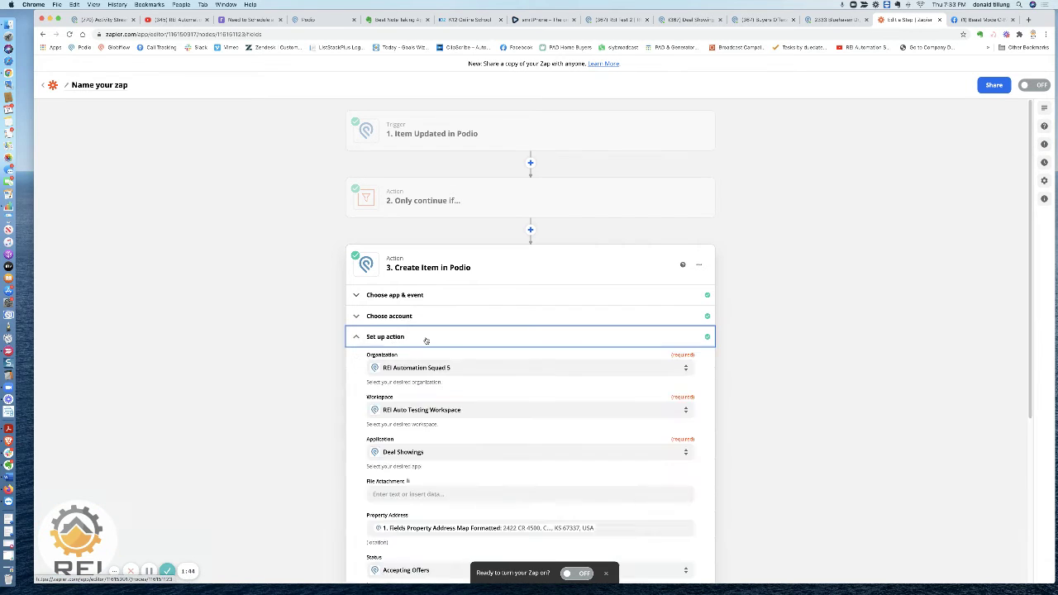
scroll(429, 368, "down", 3)
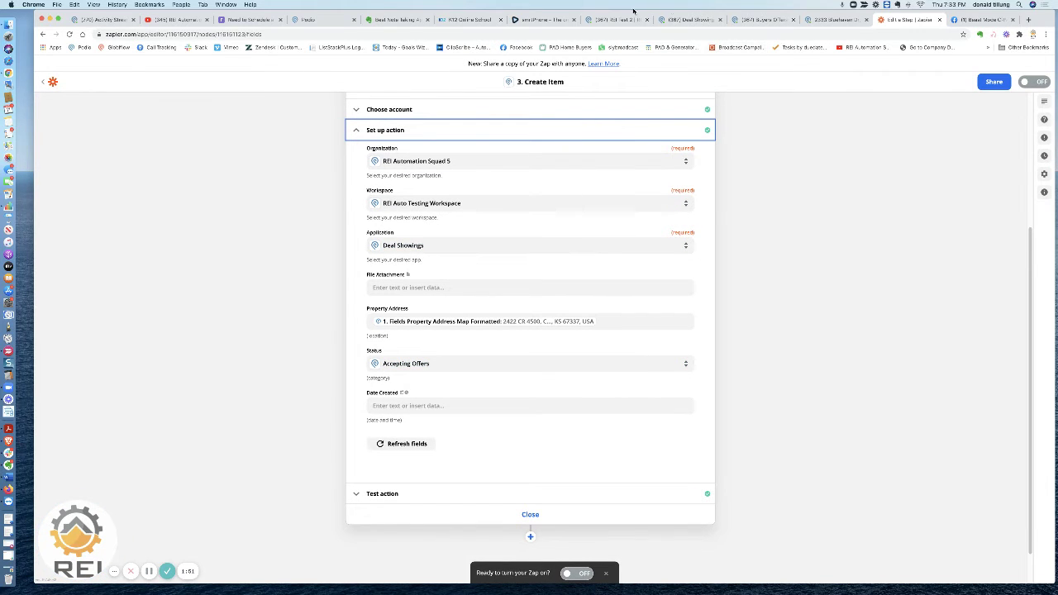
Step: Return to Deal Showings in Podio and open the older deal to examine its related buyers offers
left_click(685, 20)
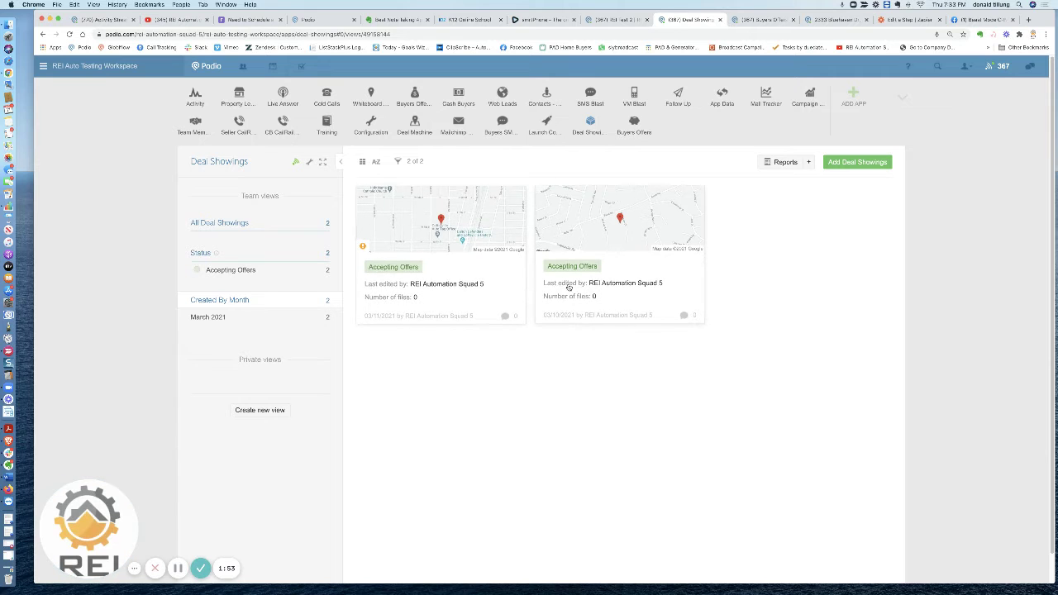
left_click(429, 249)
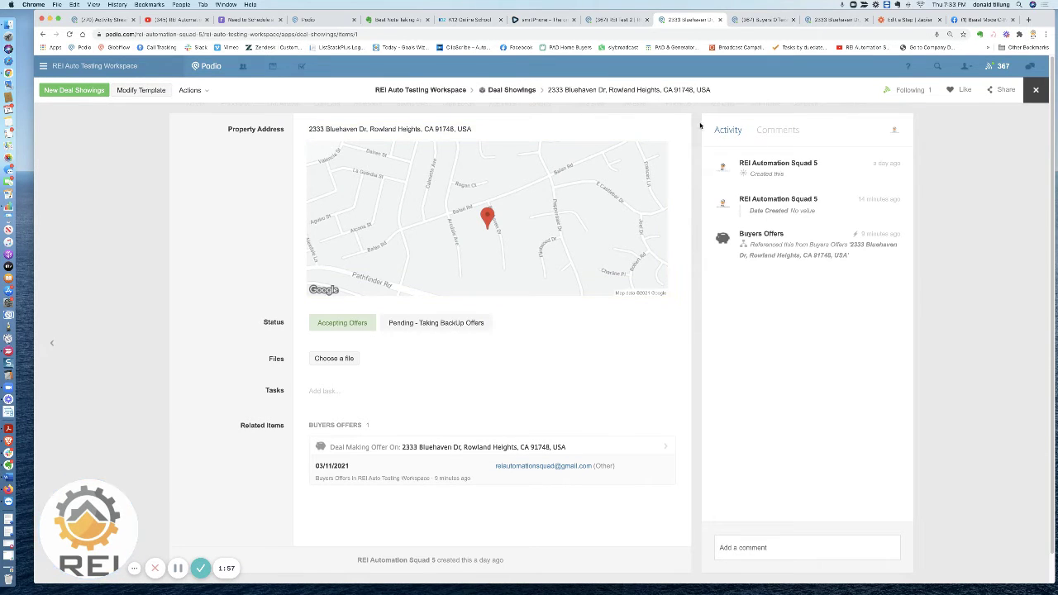
Step: Show the submitted offers in the Buyers Offers app, examine the Testing offer's details, and close it
left_click(748, 19)
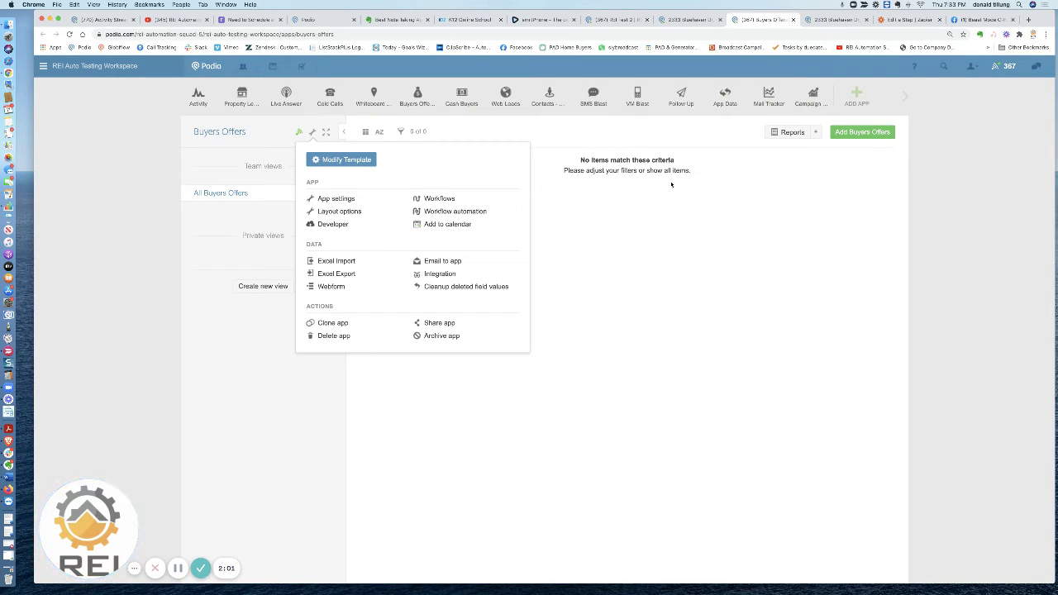
left_click(671, 185)
left_click(904, 96)
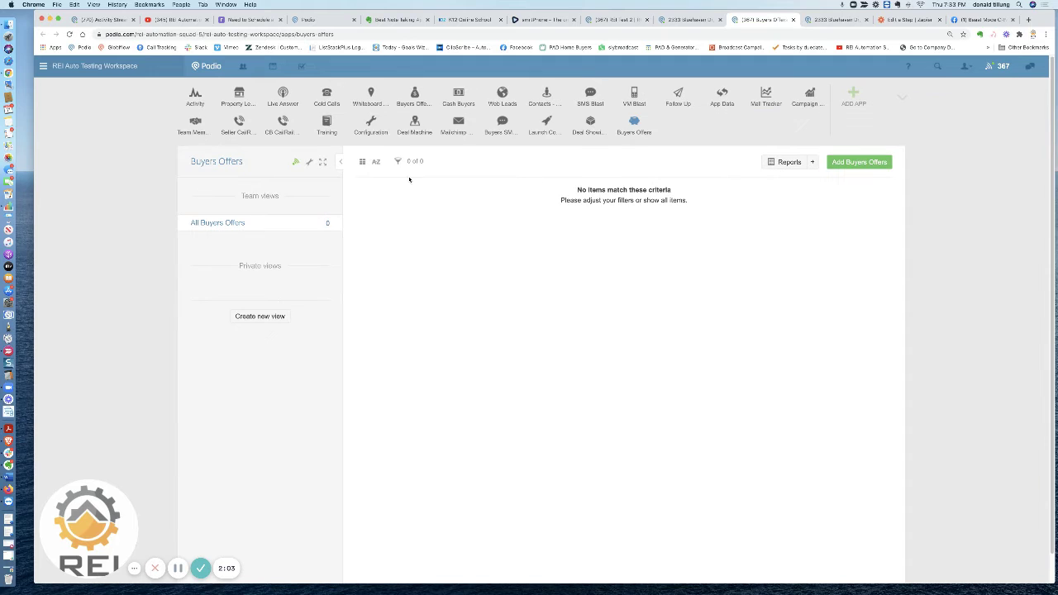
left_click(633, 124)
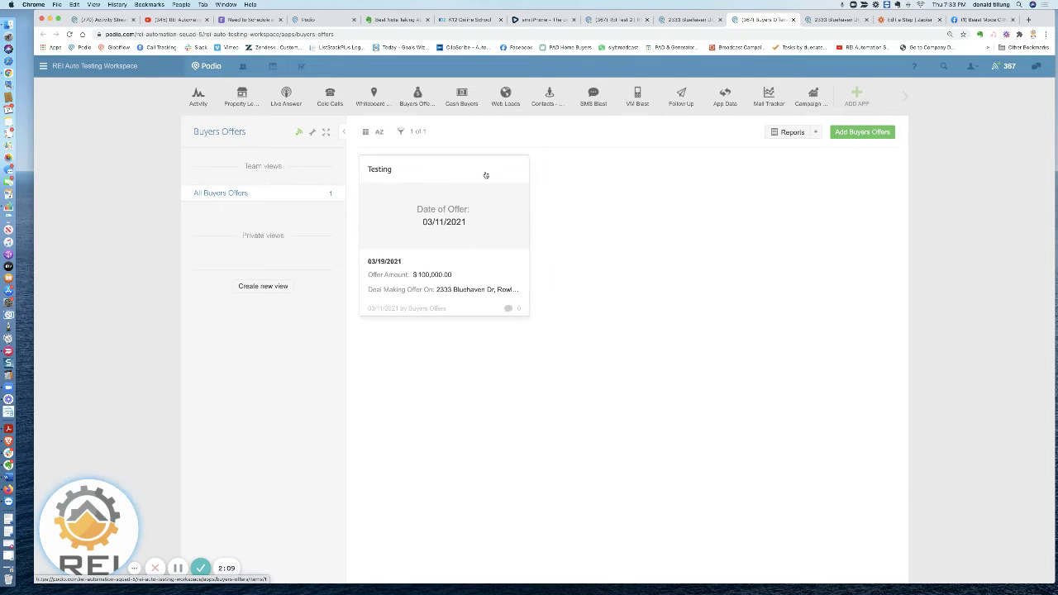
left_click(485, 174)
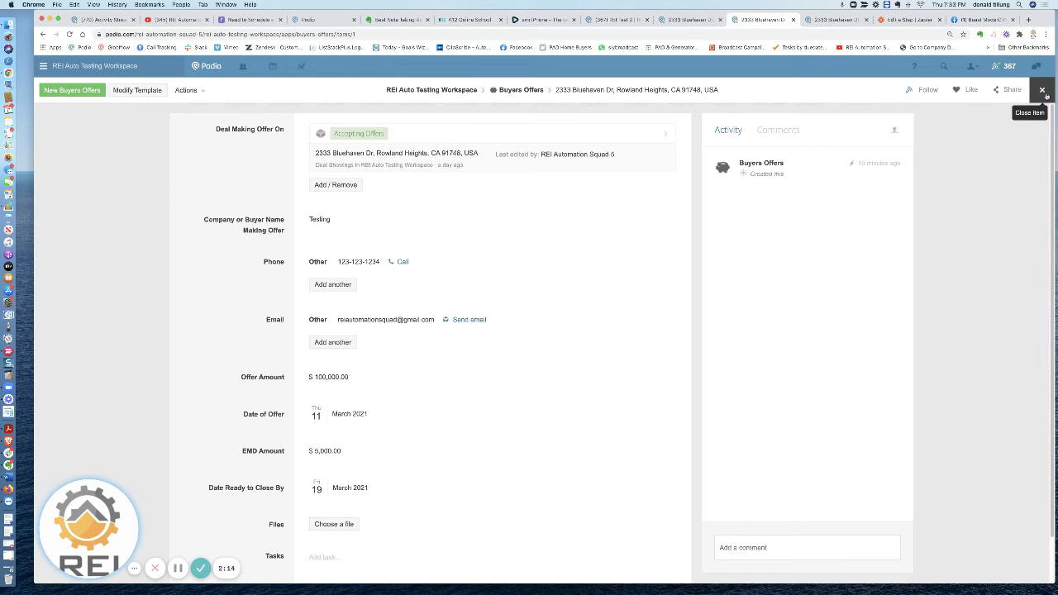
left_click(1042, 90)
Step: Open the Buyers Offers webform from its shareable link and list the deals selectable under Deal Making Offer On
mouse_move(902, 100)
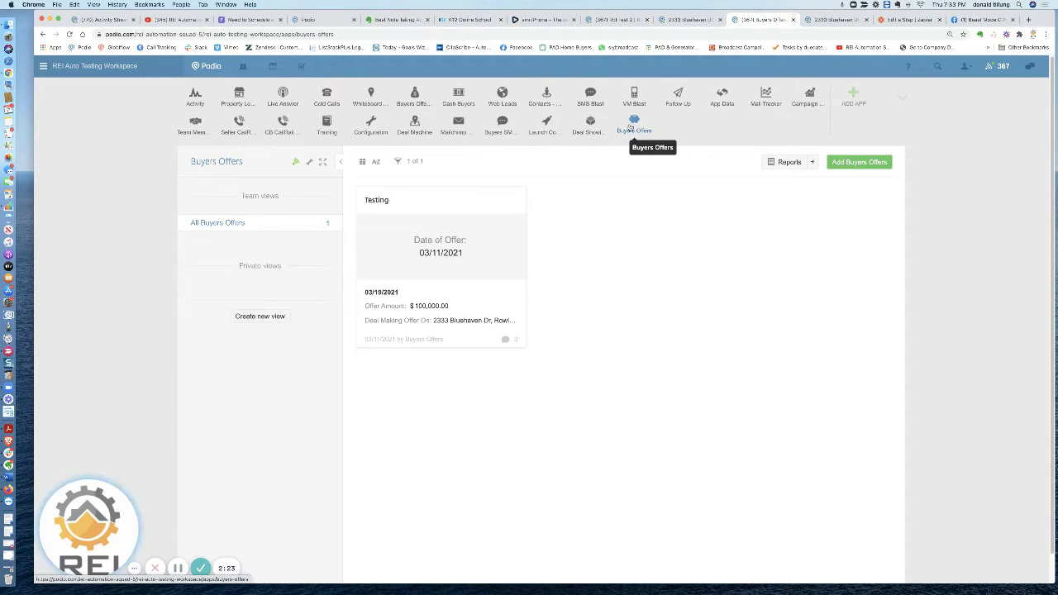
left_click(309, 162)
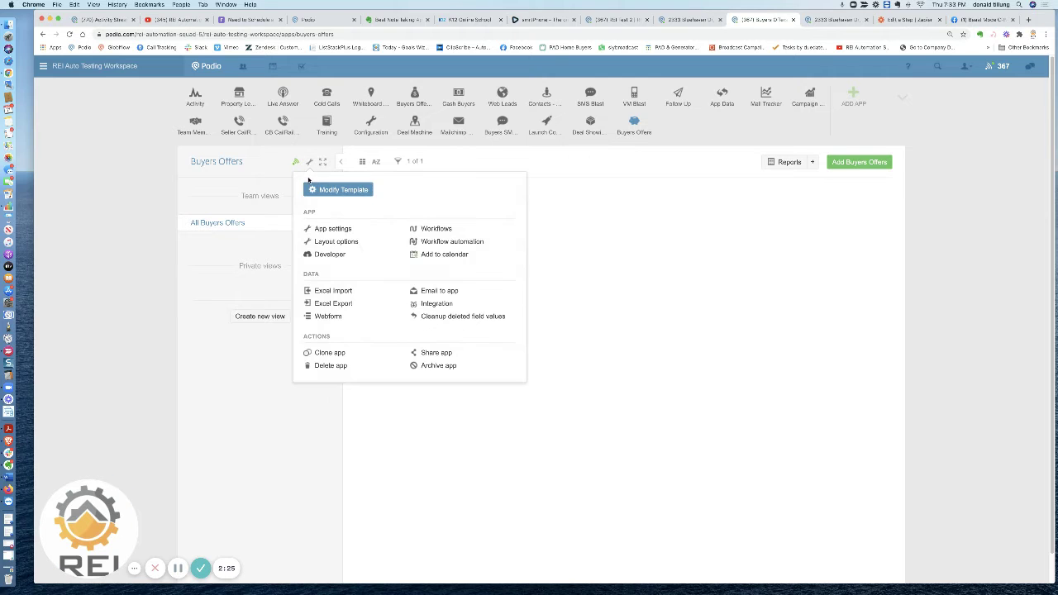
left_click(326, 317)
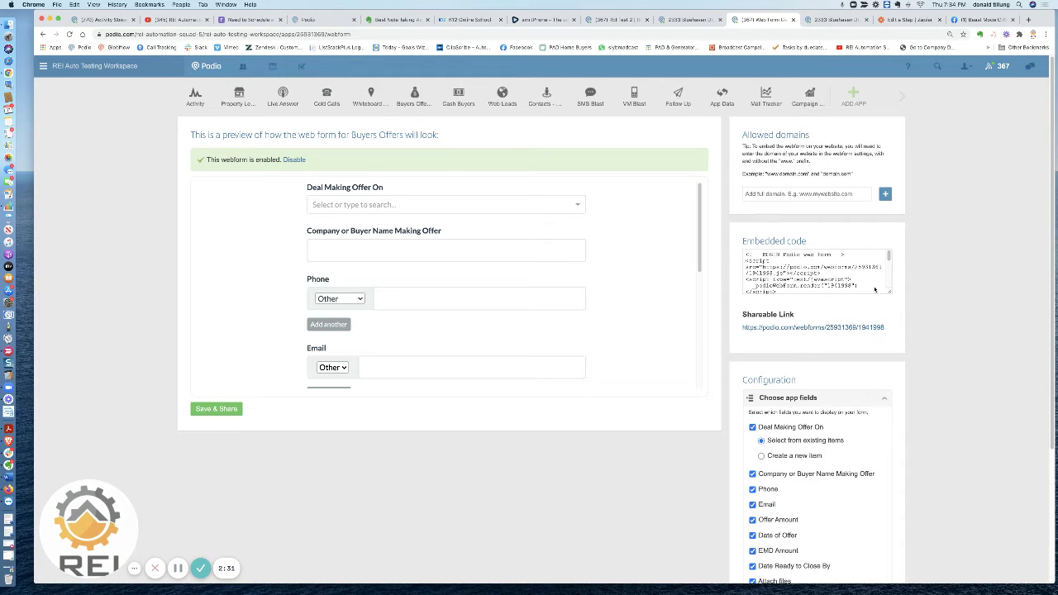
left_click(806, 328)
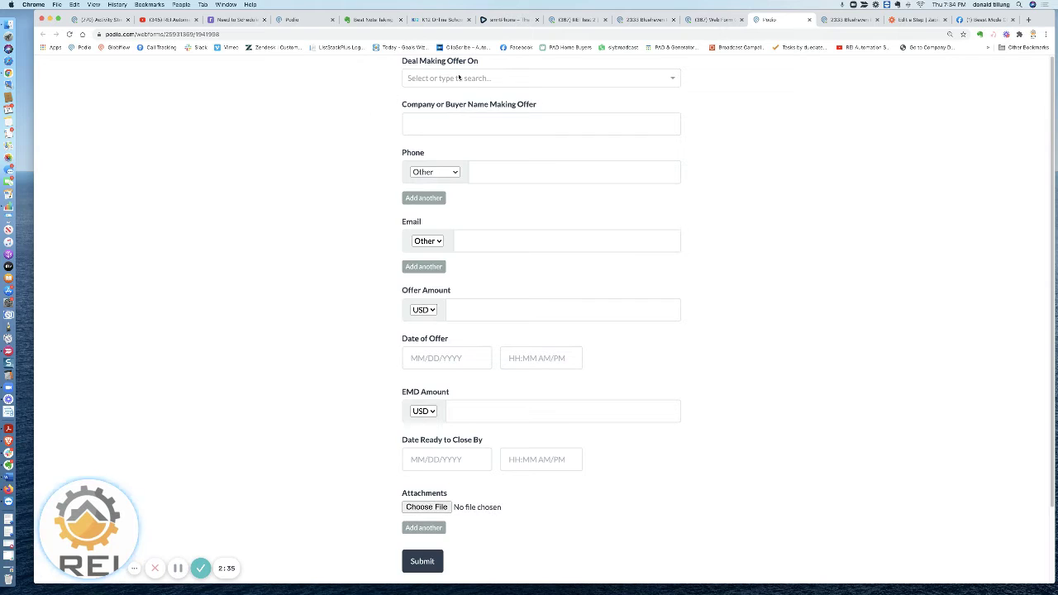
left_click(458, 78)
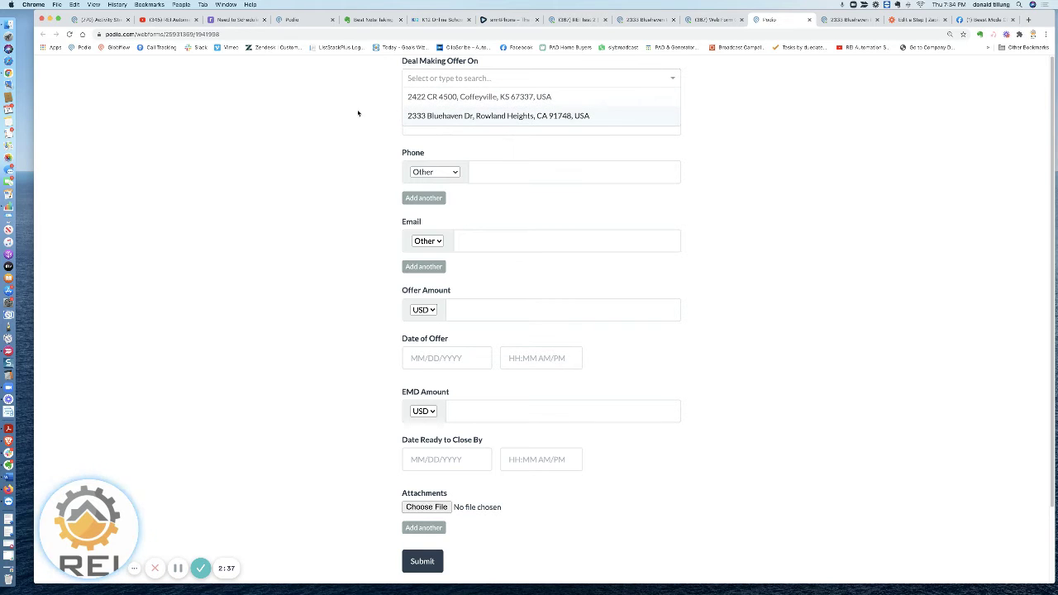
Step: Compare the deal showing record with the public webform, reviewing its selectable deals and remaining offer fields
left_click(642, 21)
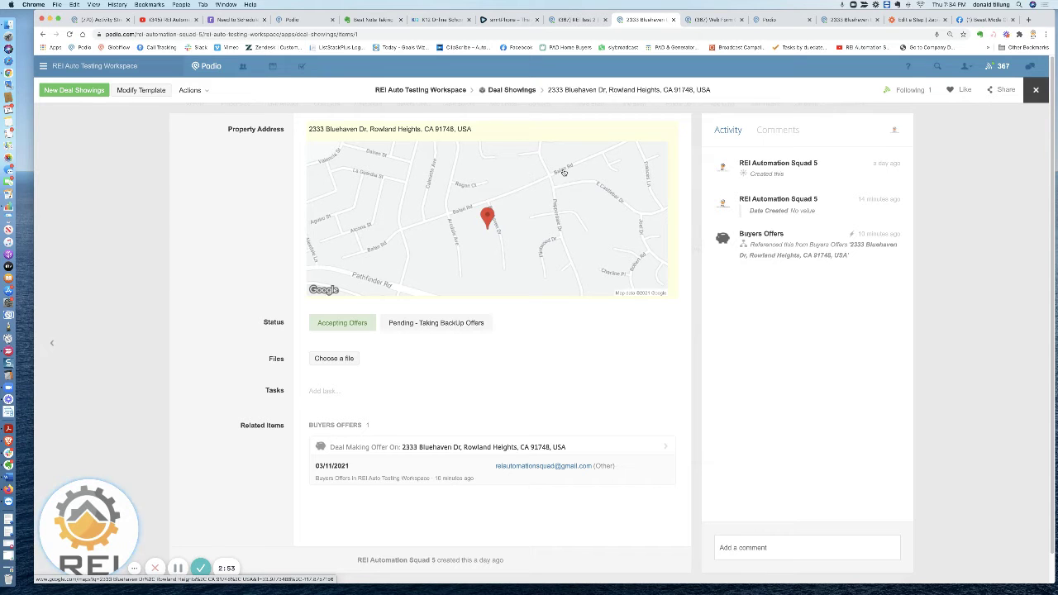
left_click(714, 20)
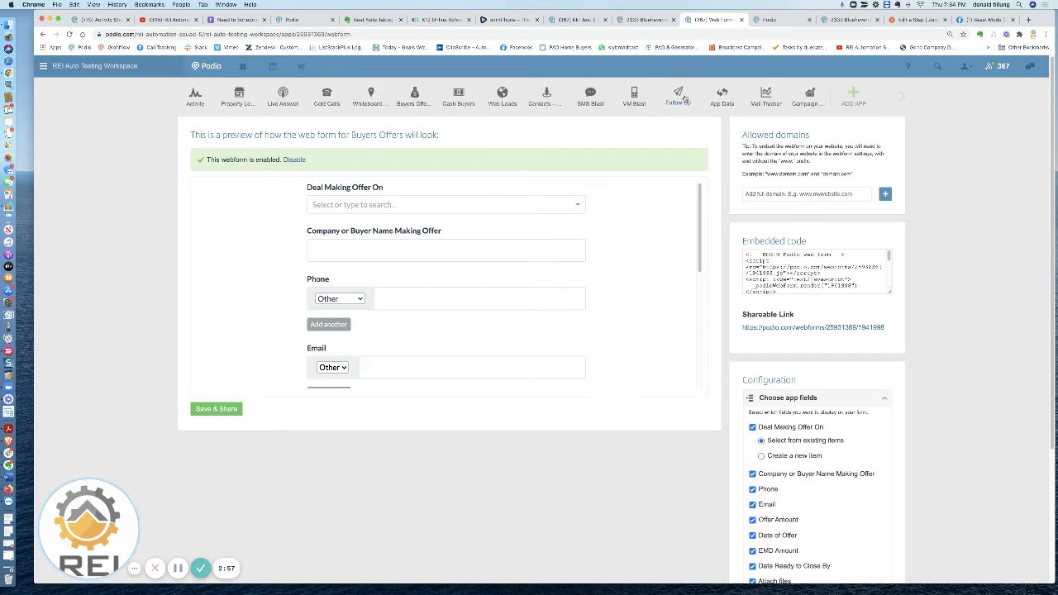
left_click(776, 20)
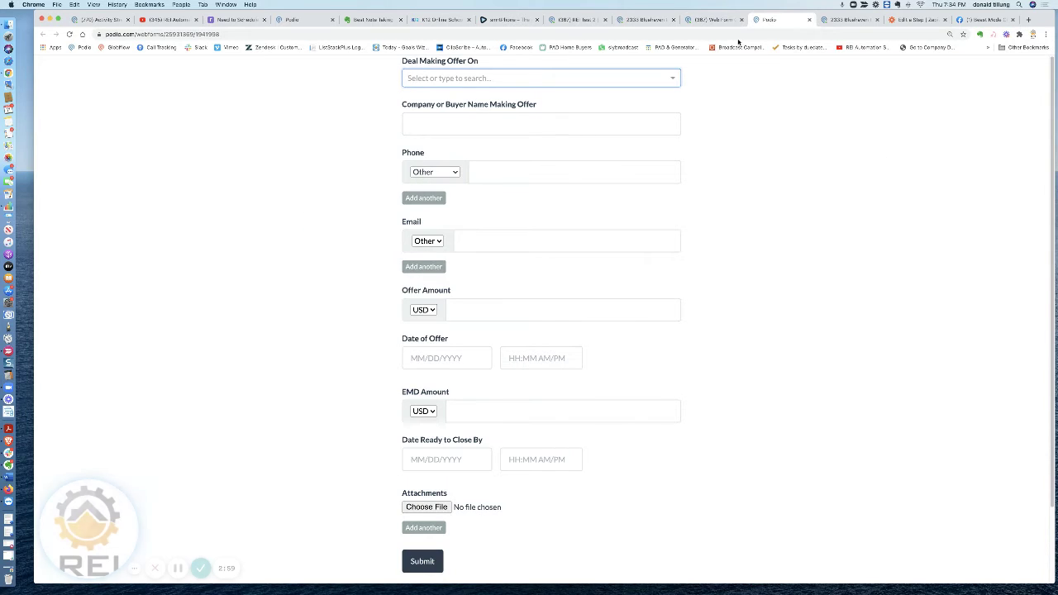
left_click(497, 73)
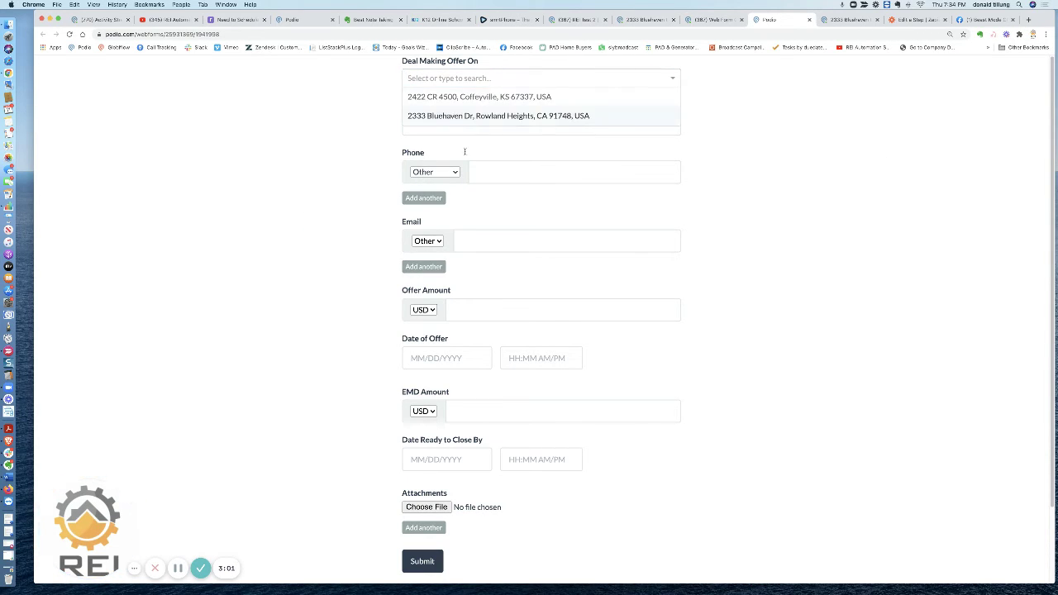
scroll(486, 207, "down", 2)
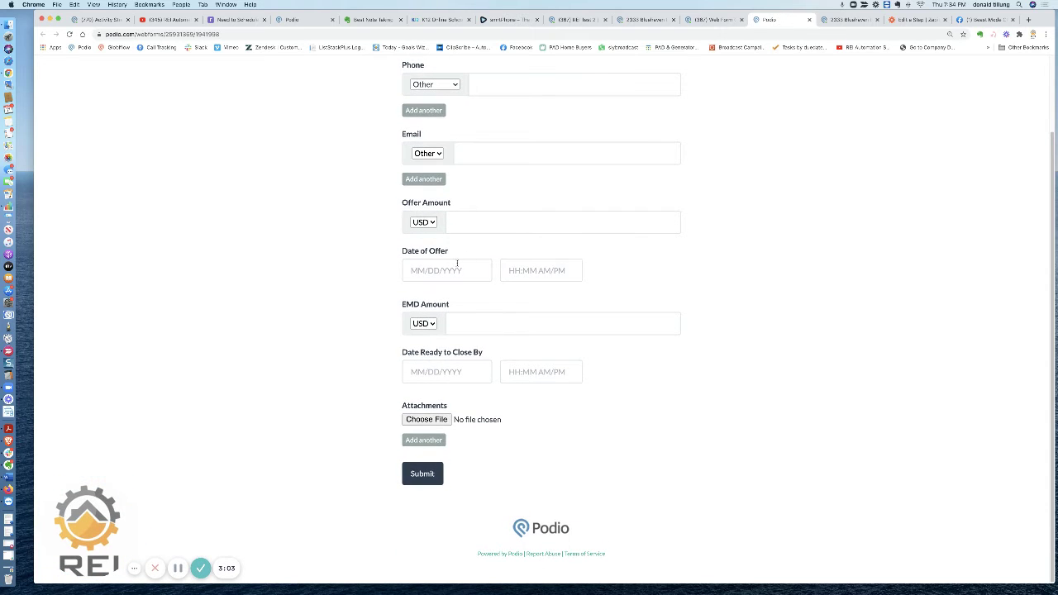
scroll(465, 198, "up", 2)
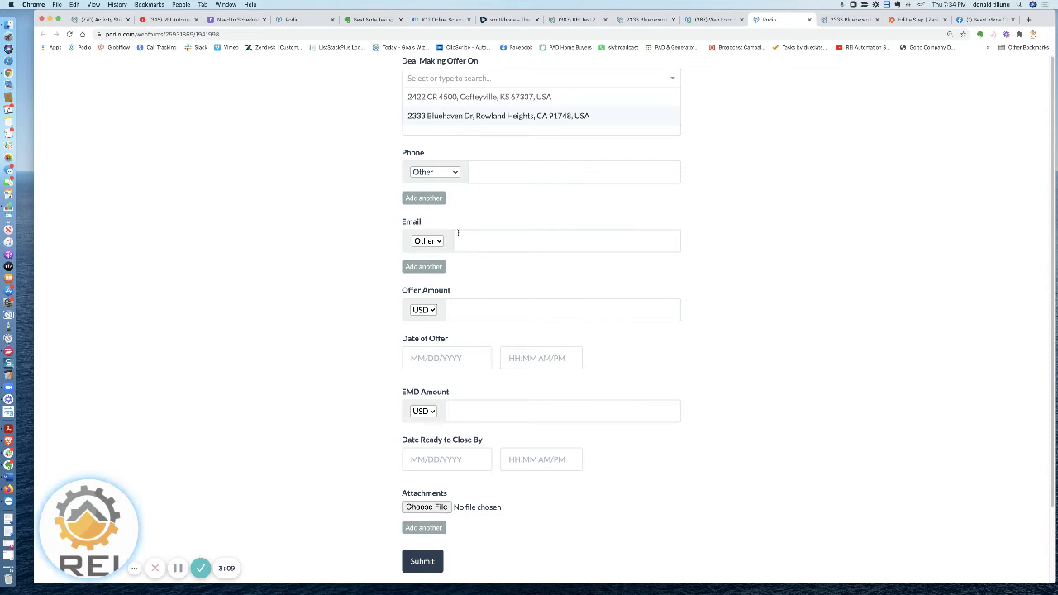
Step: Examine all fields of the buyer offer item created through the webform, from the linked deal to the closing date
left_click(837, 20)
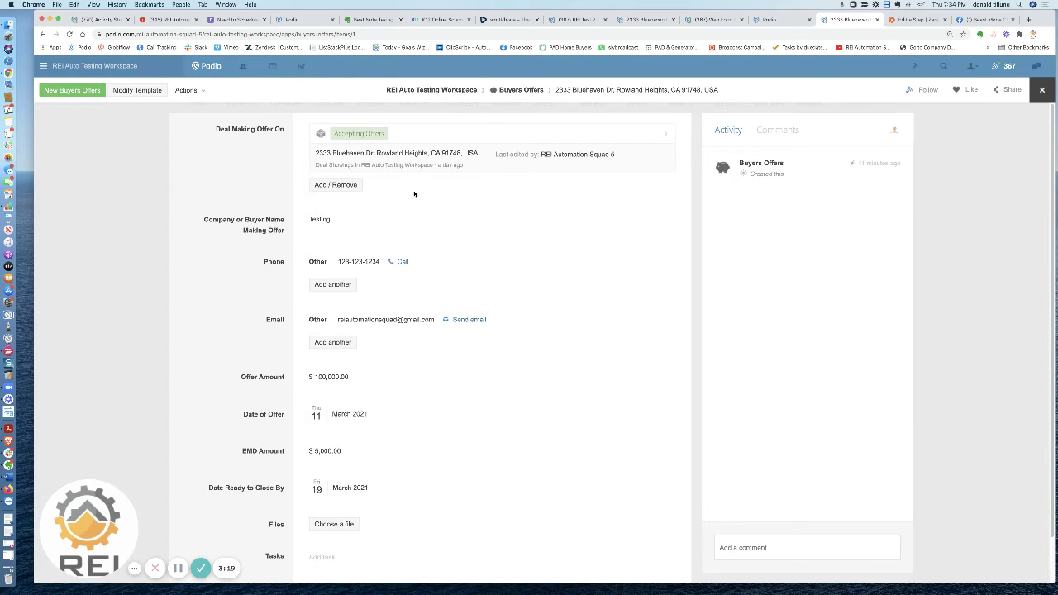
scroll(431, 332, "down", 2)
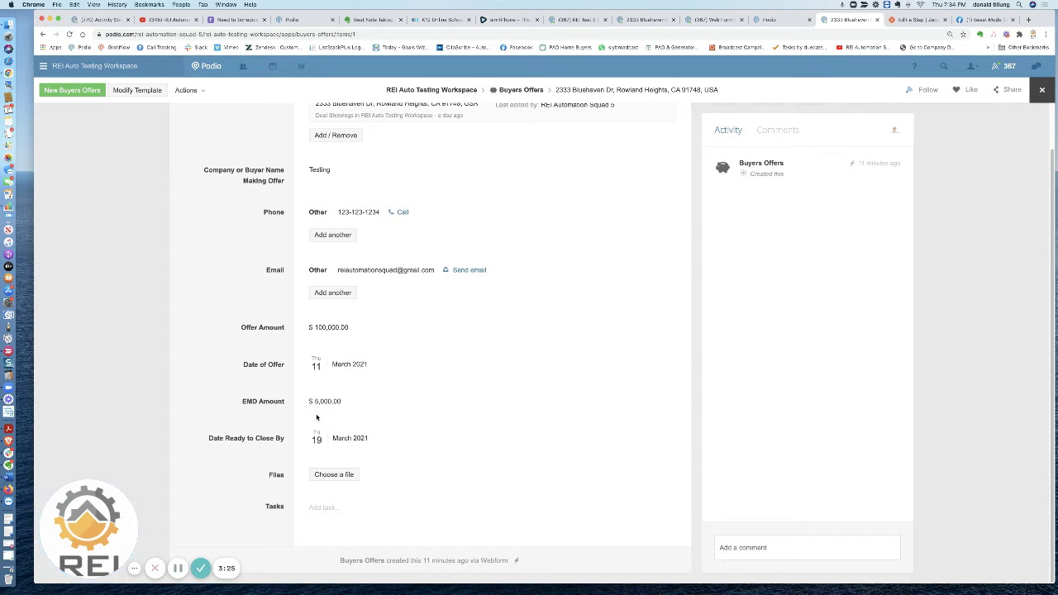
scroll(316, 418, "up", 2)
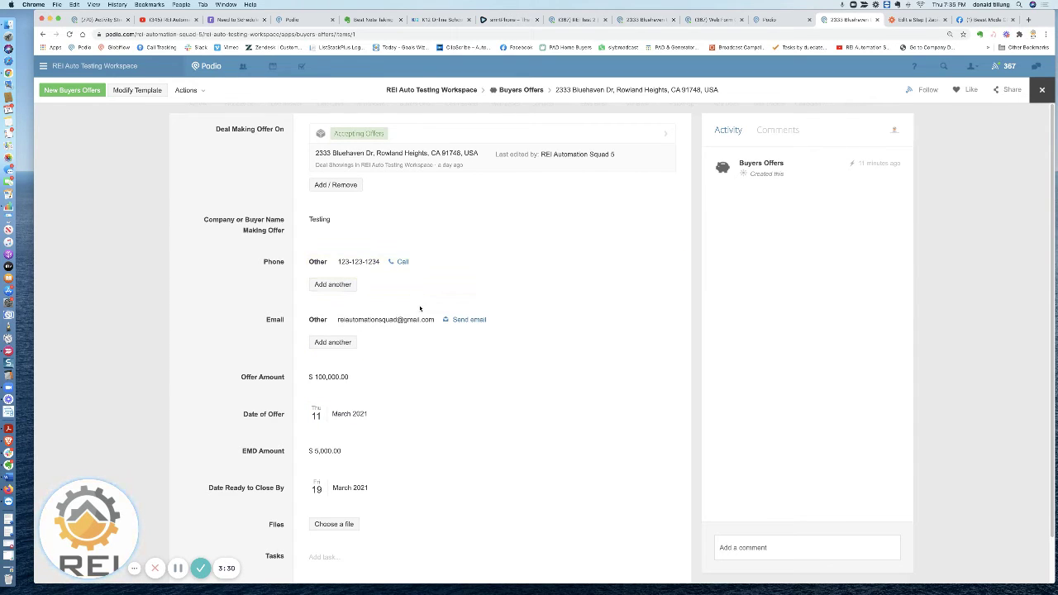
Step: Check the buyers offer referenced on the deal showing record and return to the buyer's offer item
scroll(342, 161, "down", 1)
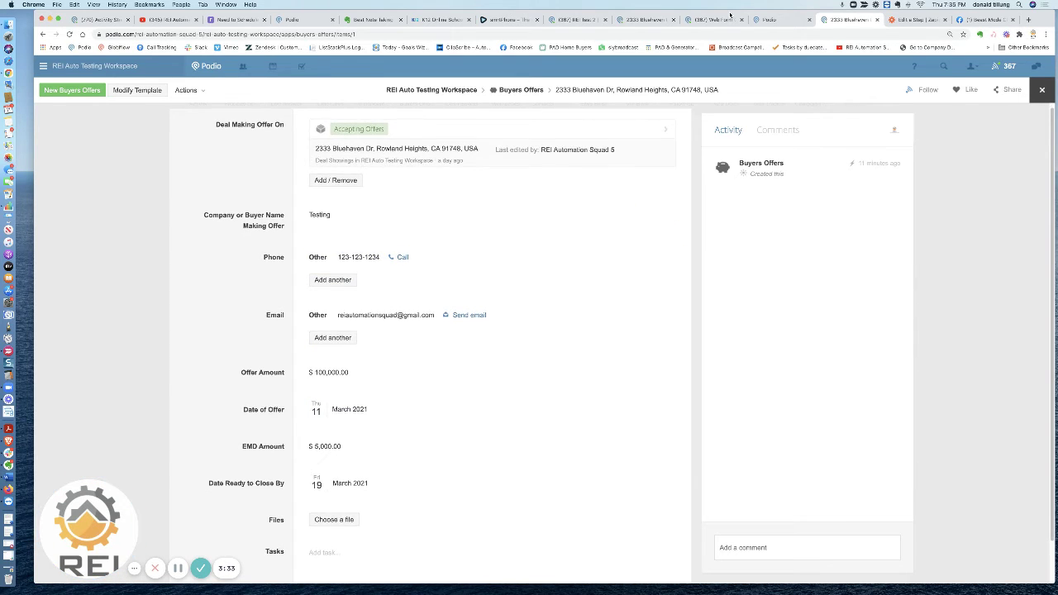
left_click(703, 19)
left_click(644, 19)
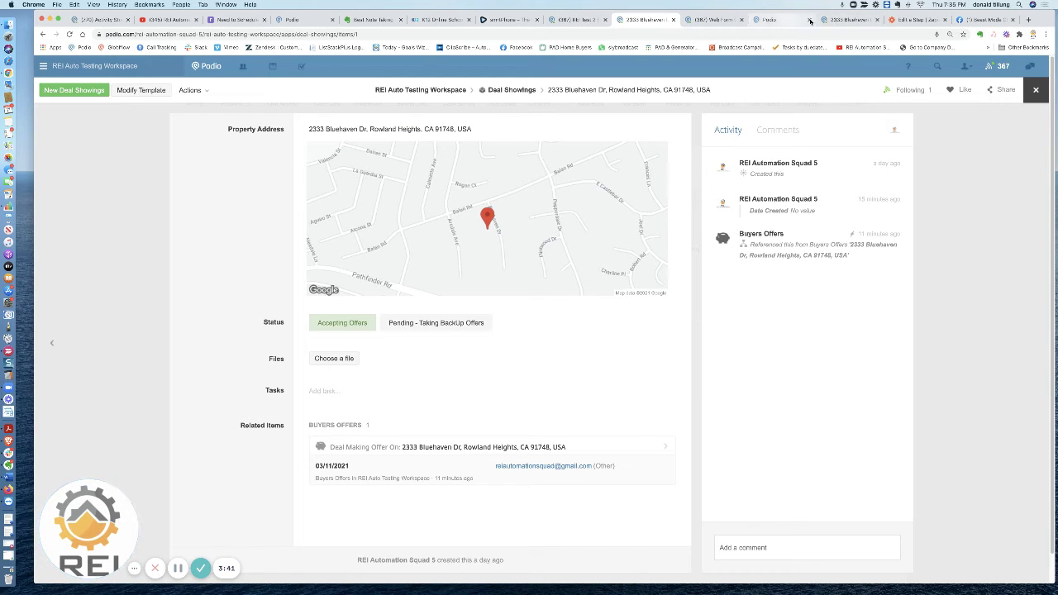
left_click(843, 21)
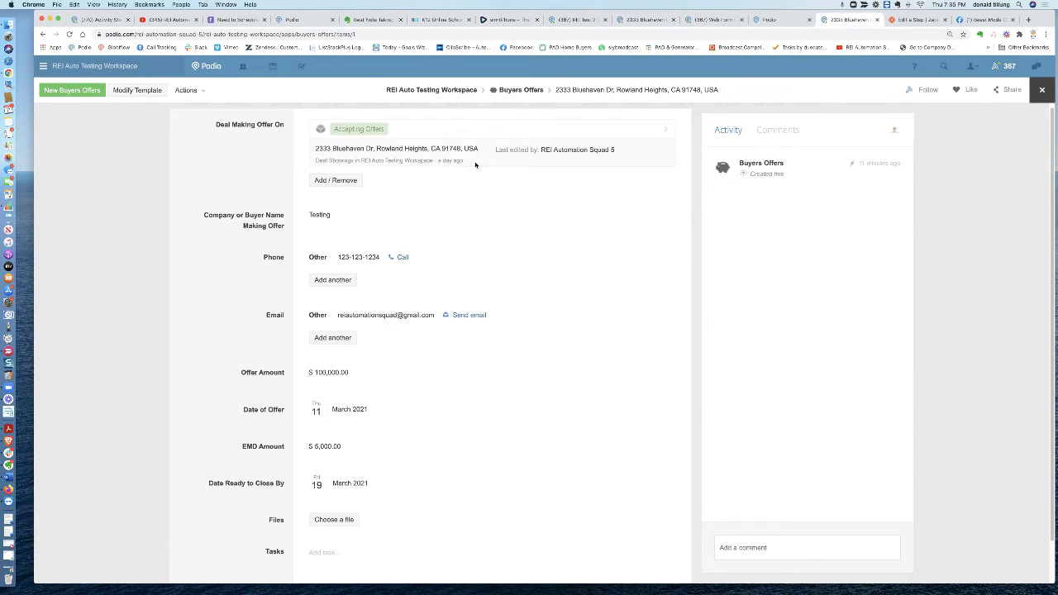
Step: List the deals selectable under Deal Making Offer On in the public webform, and go back to the offer item
left_click(768, 20)
left_click(476, 77)
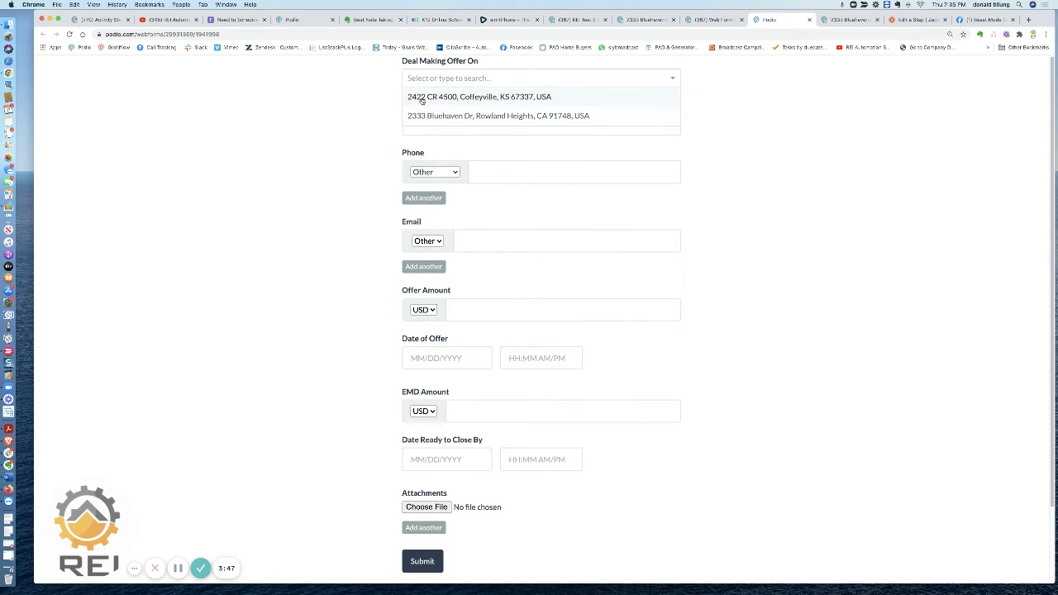
left_click(354, 141)
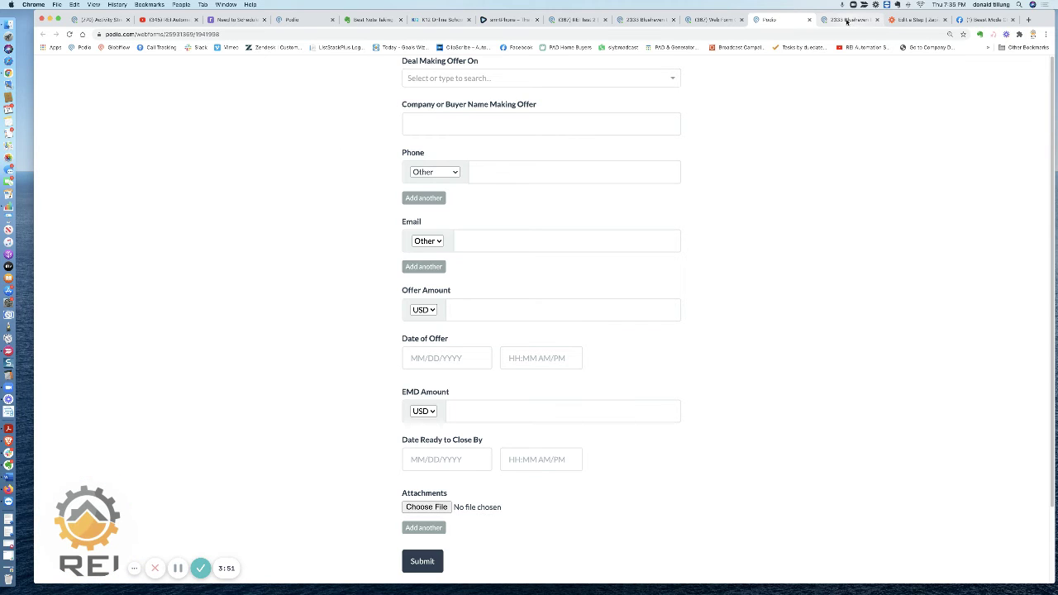
left_click(846, 20)
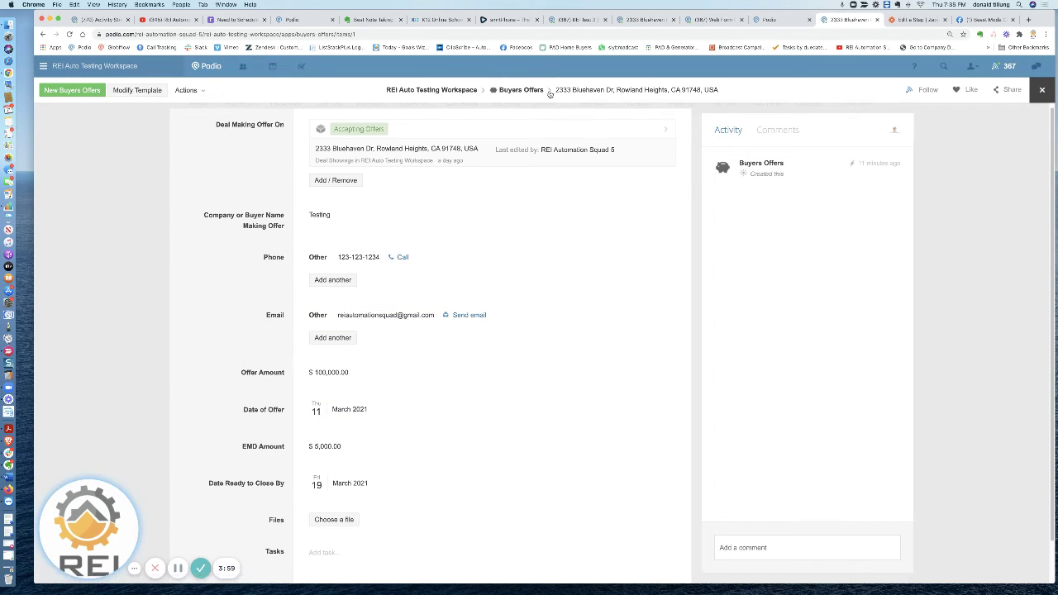
Step: Review the Buyers Offers template's fields, including the options of Date of Offer and Date Ready to Close By, and close the template unchanged
left_click(151, 93)
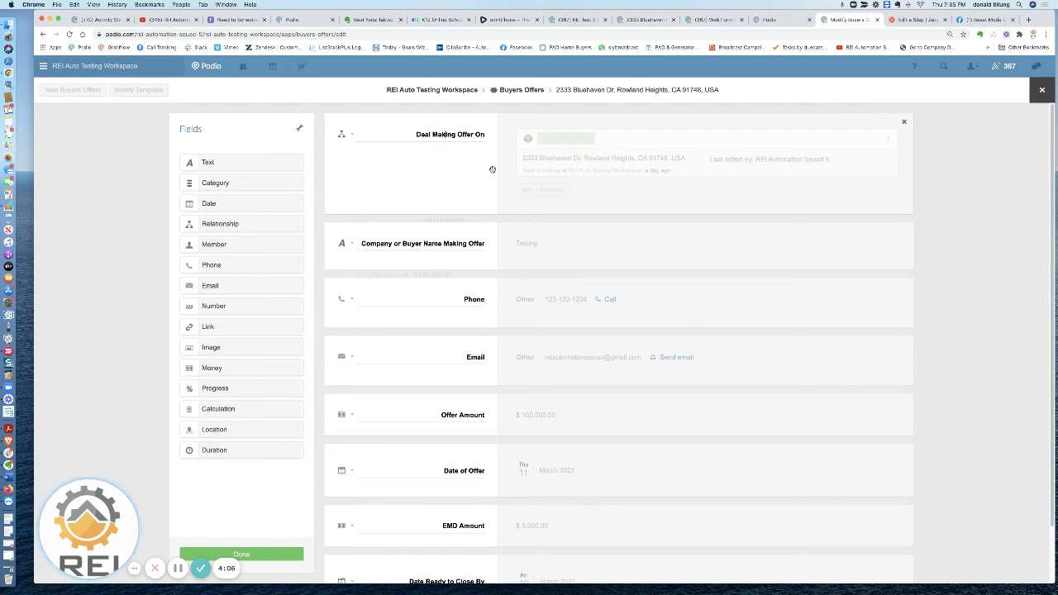
scroll(378, 265, "down", 1)
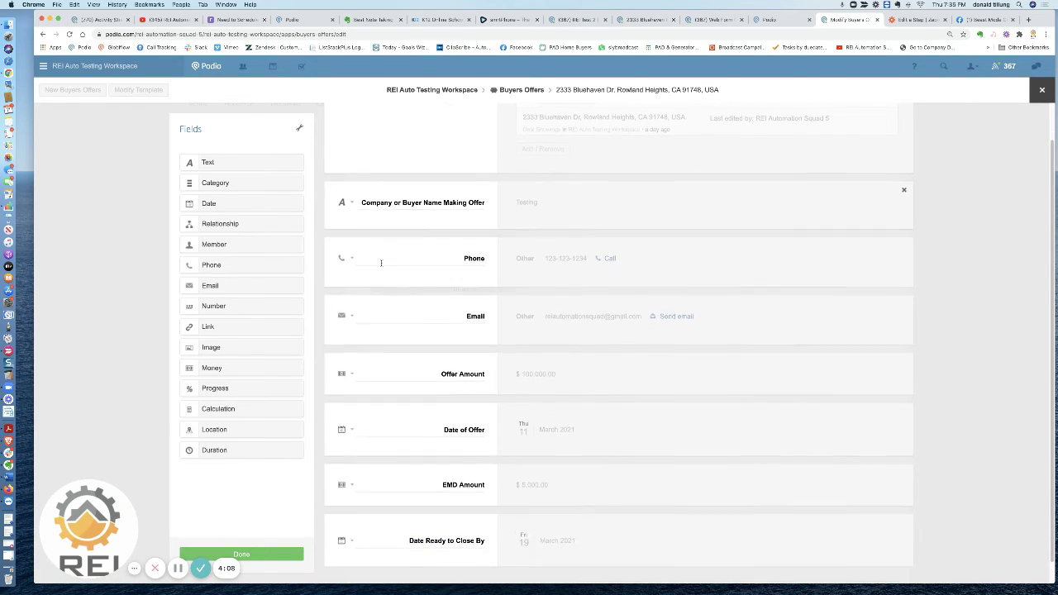
scroll(419, 269, "down", 1)
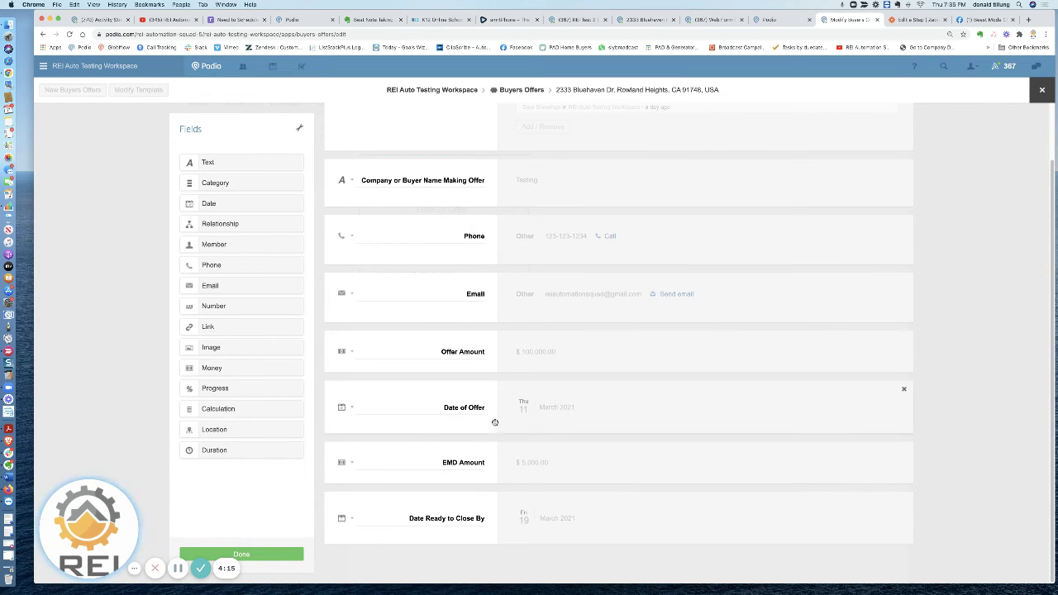
left_click(346, 414)
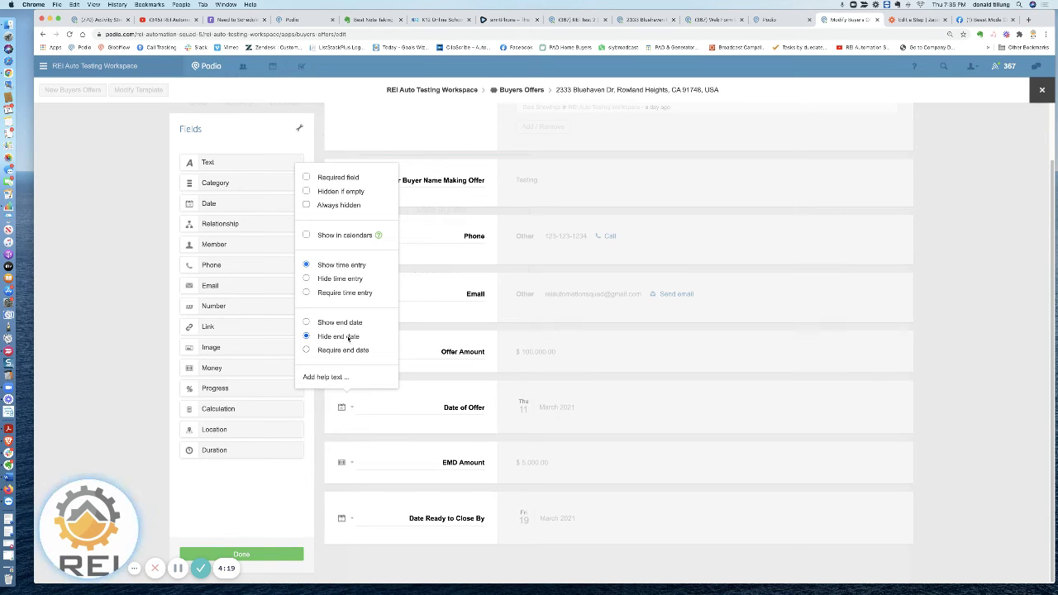
left_click(347, 519)
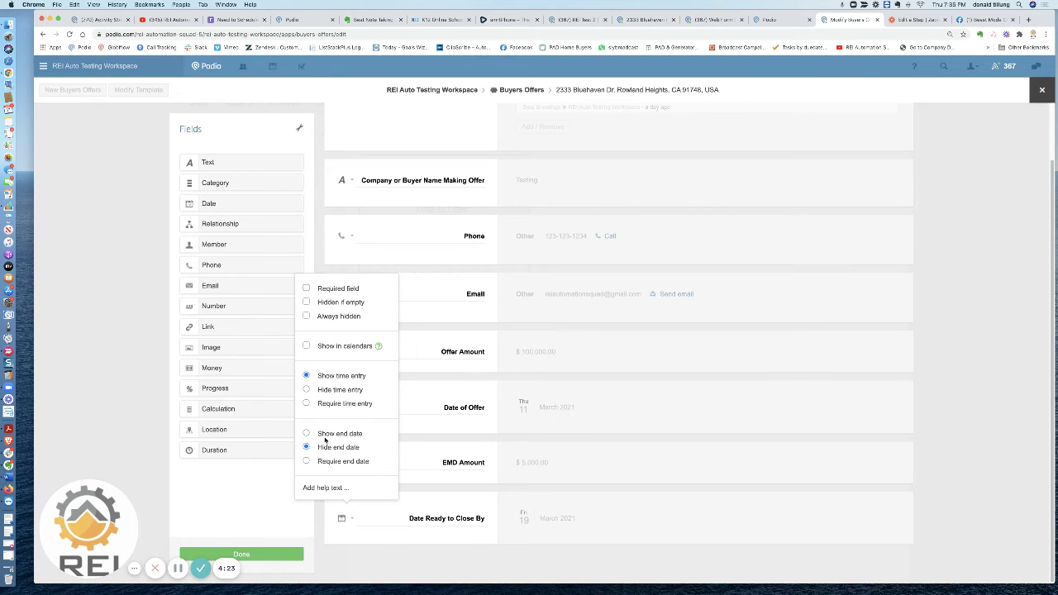
left_click(240, 506)
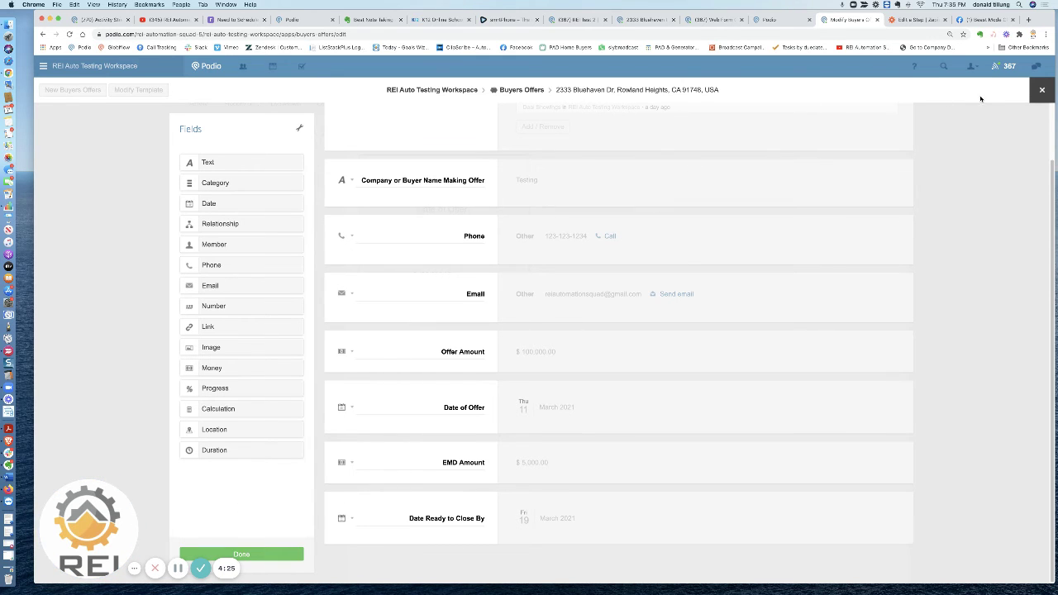
left_click(1041, 89)
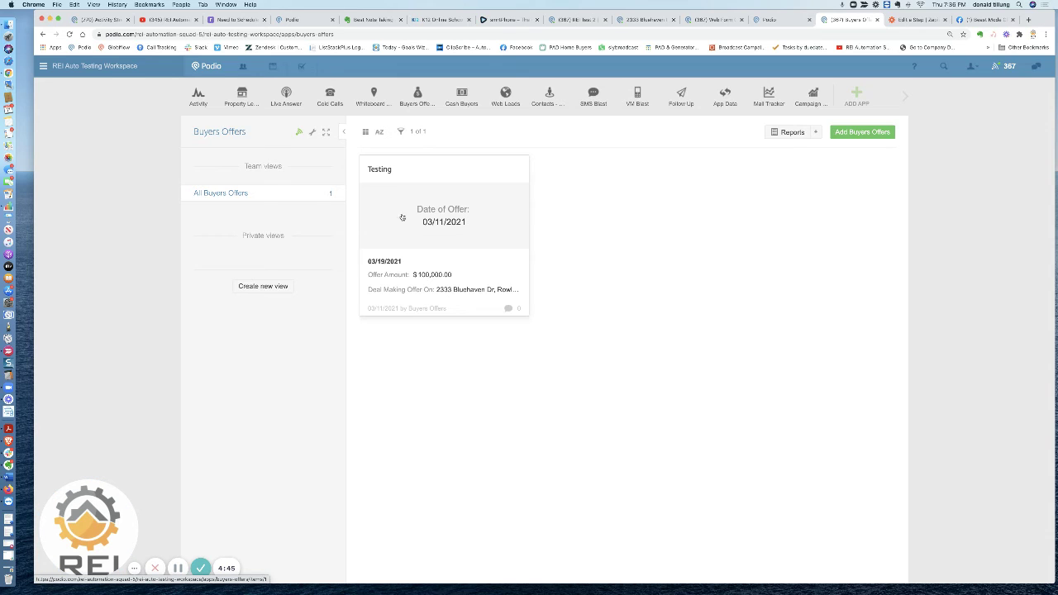
Step: Inspect the general and advanced app settings of Buyers Offers and close them without saving
left_click(313, 134)
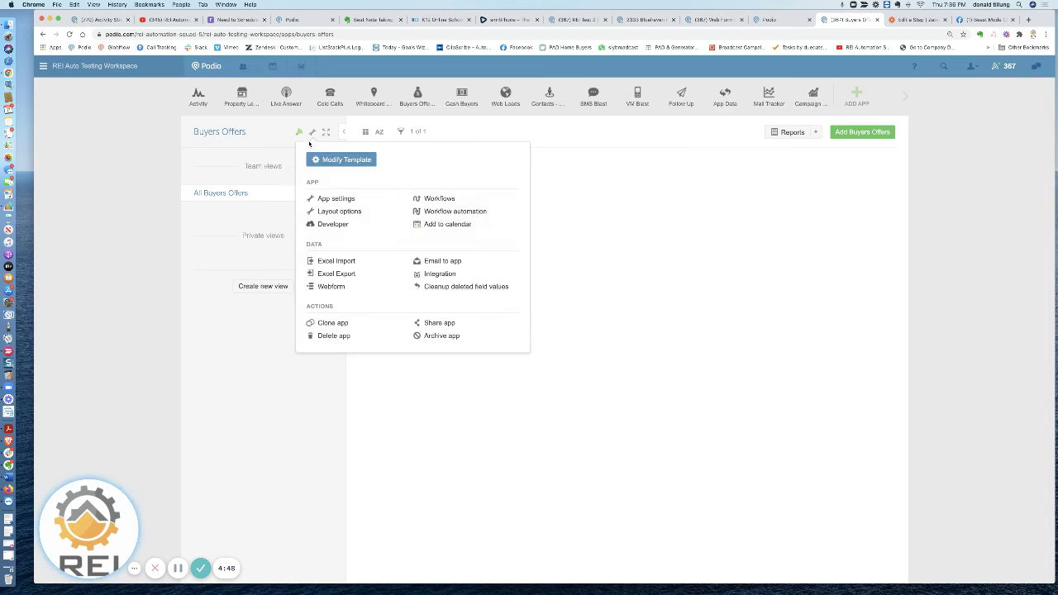
left_click(338, 198)
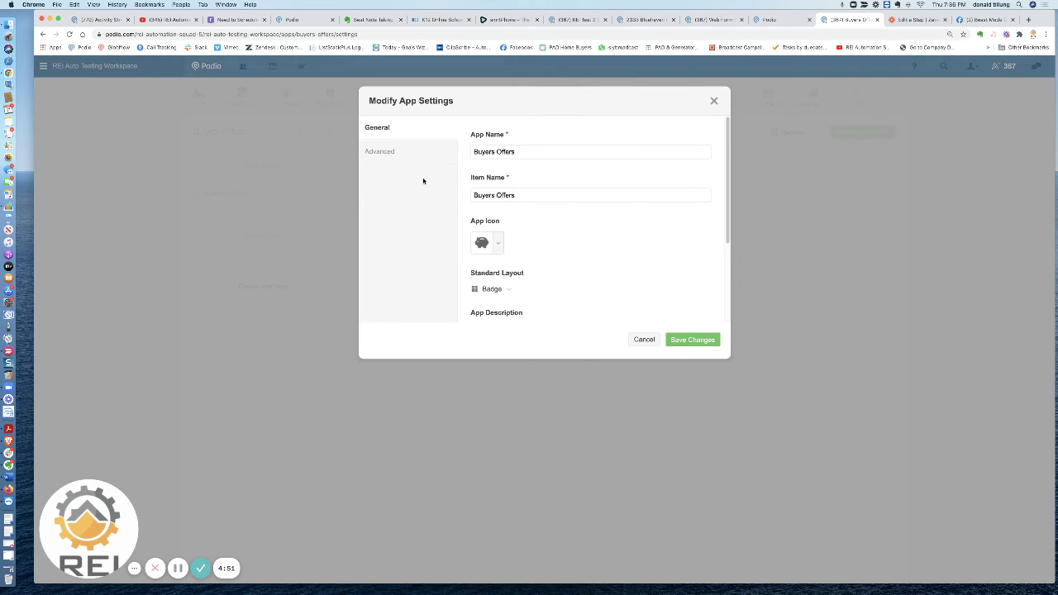
scroll(603, 257, "down", 3)
left_click(389, 151)
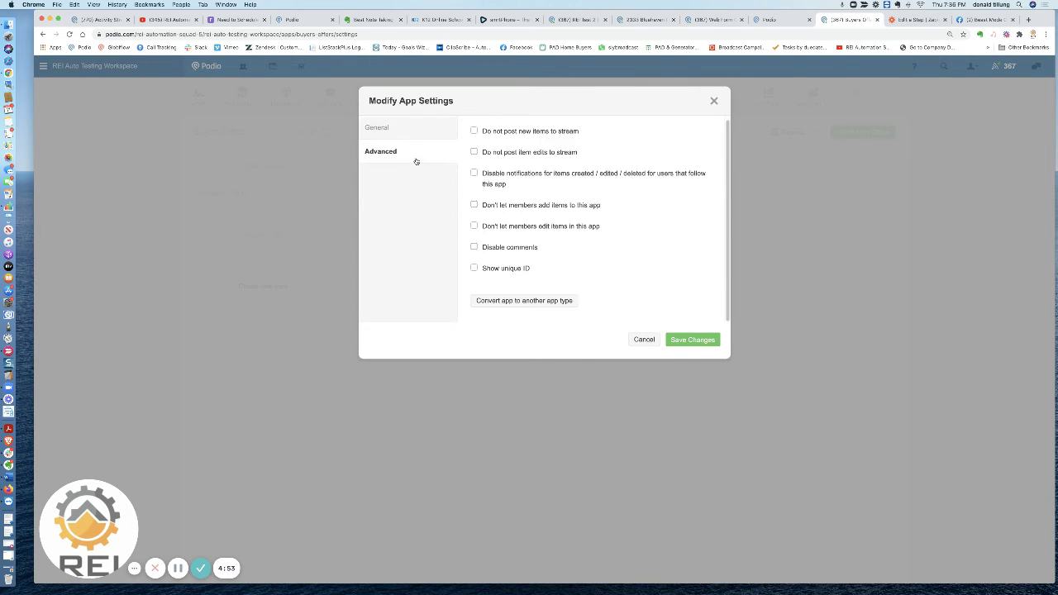
left_click(714, 103)
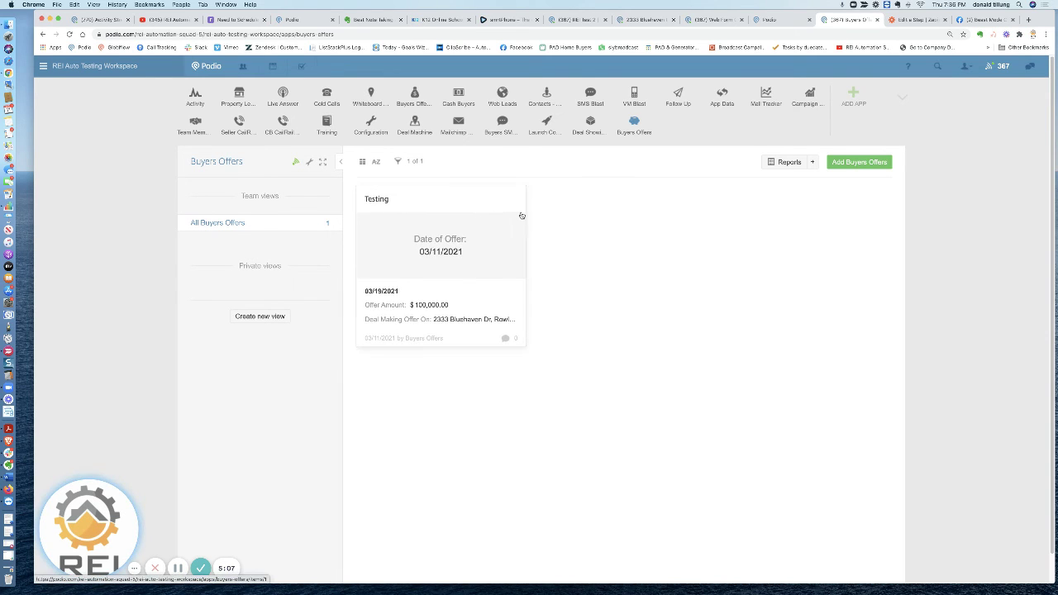
Step: Review the Testing offer's details again, return to the Buyers Offers app, and open its webform configuration
left_click(469, 219)
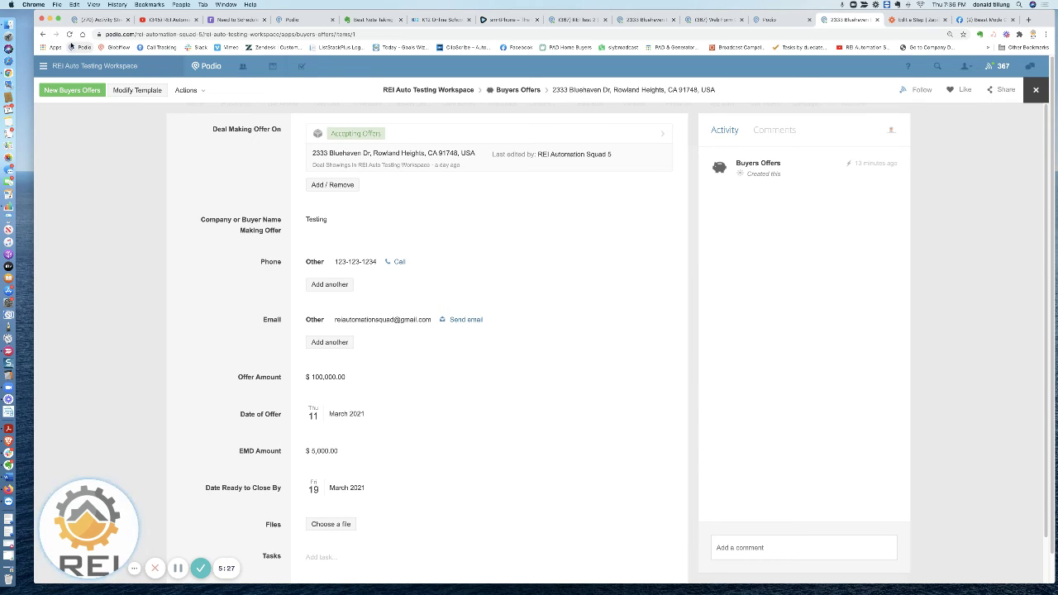
left_click(42, 34)
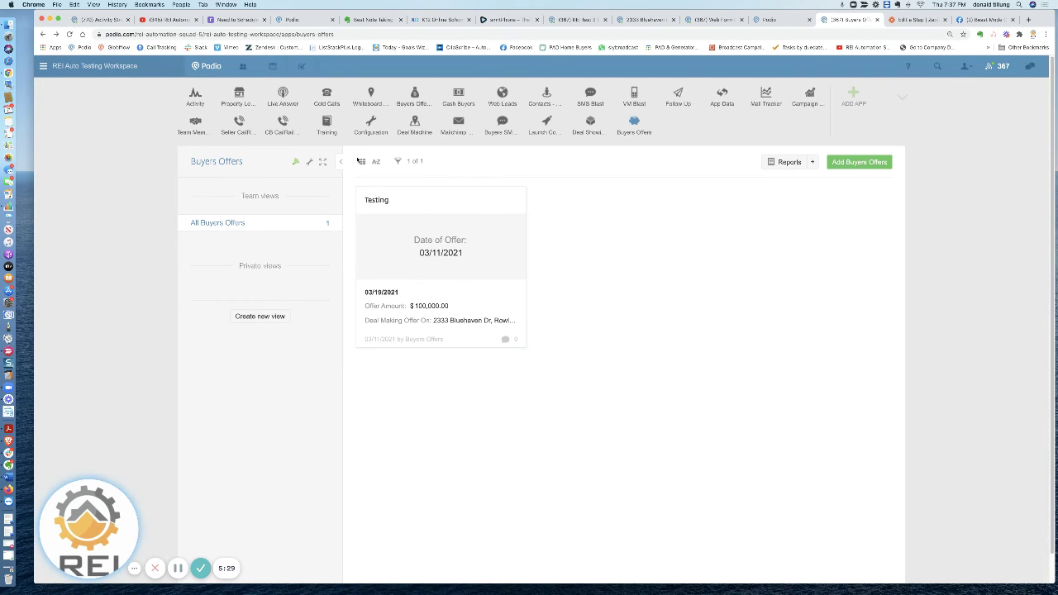
left_click(309, 162)
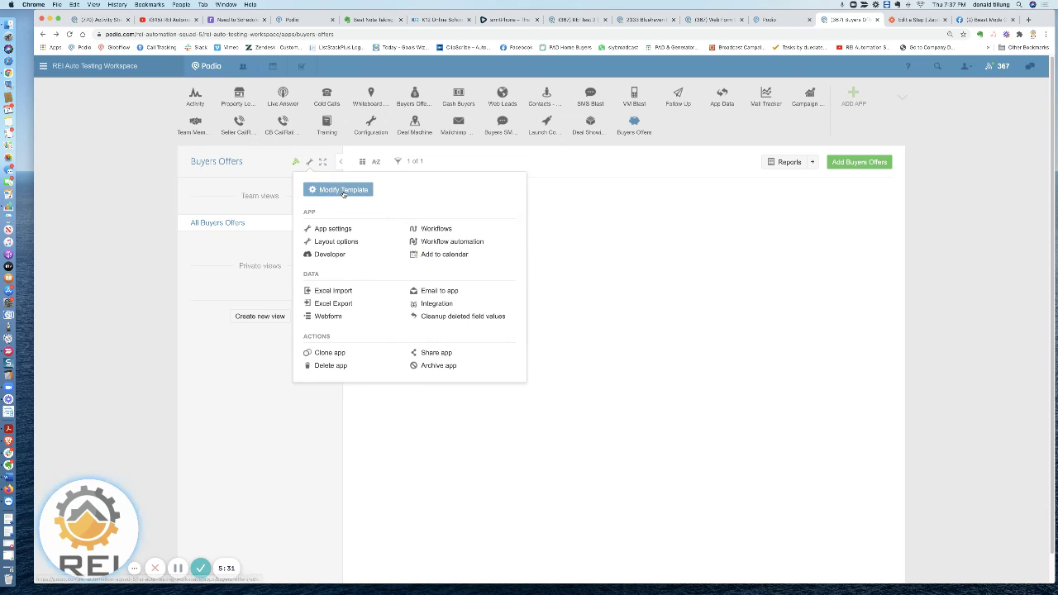
left_click(322, 317)
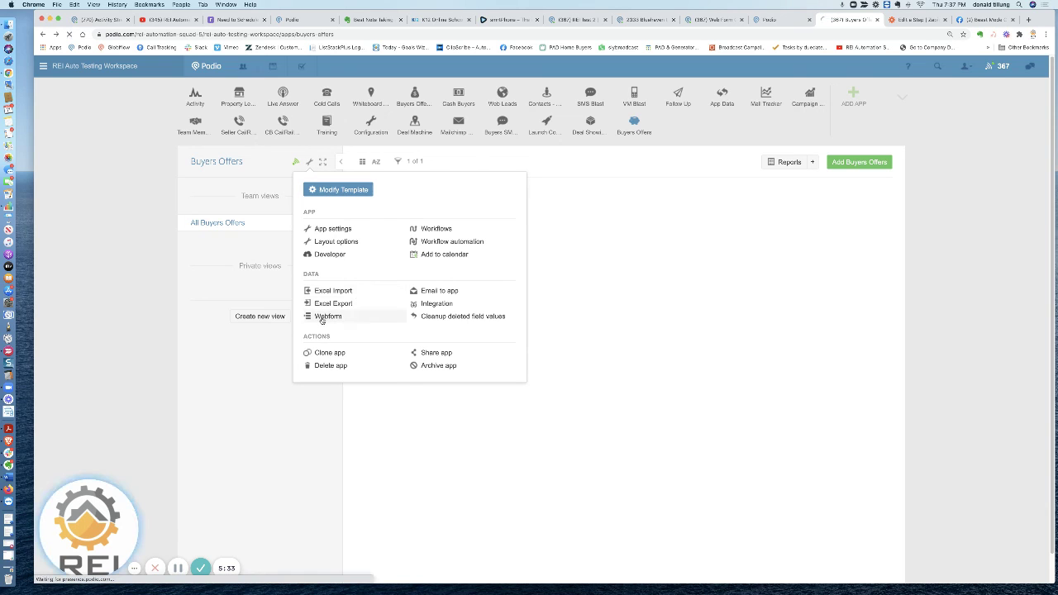